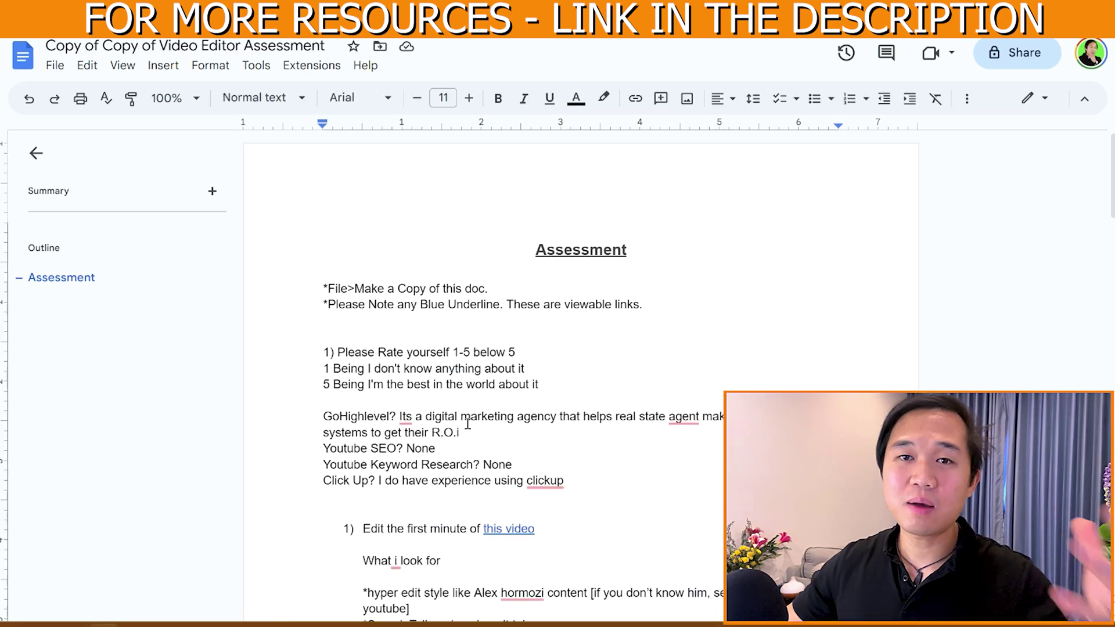
- Scroll through the assessment and point out the GoHighlevel answer in the ratings
scroll(450, 429, down, 3)
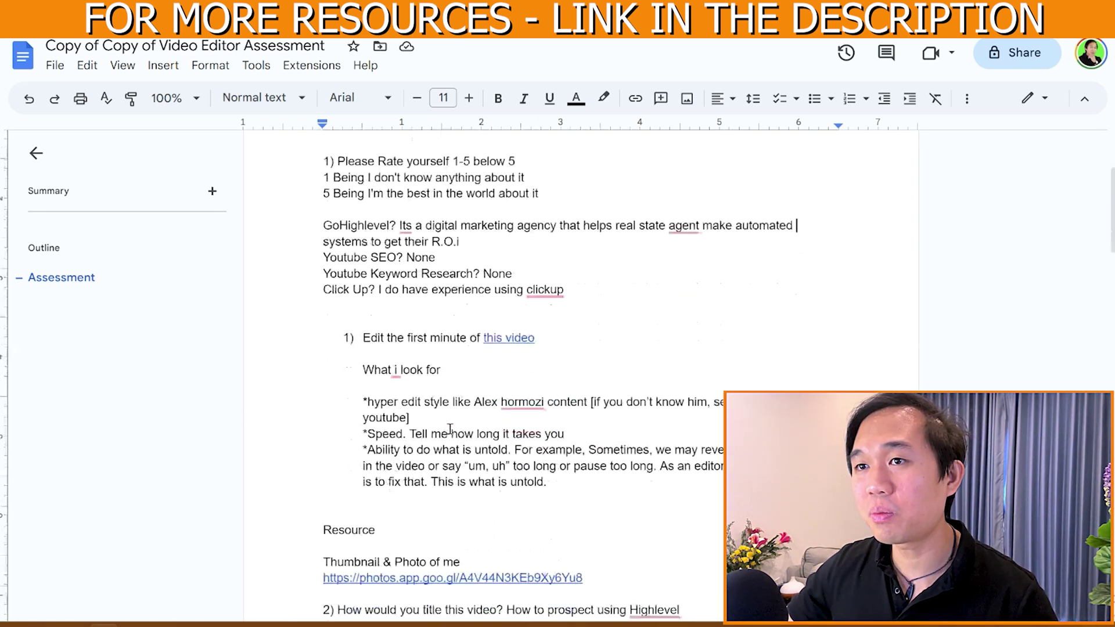
scroll(450, 430, down, 1)
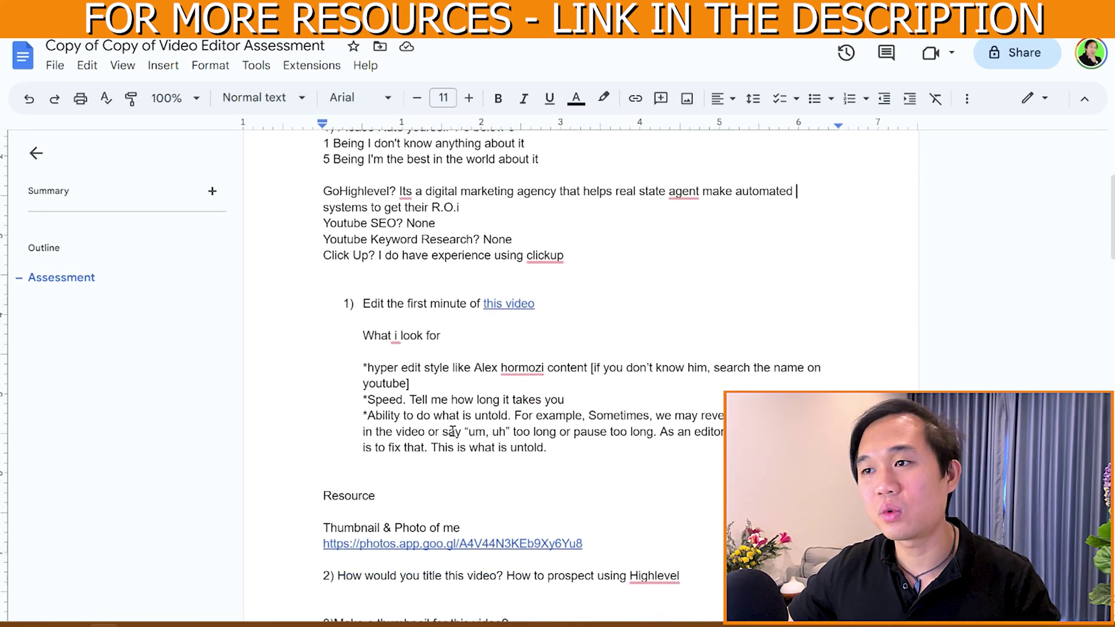
scroll(451, 431, up, 3)
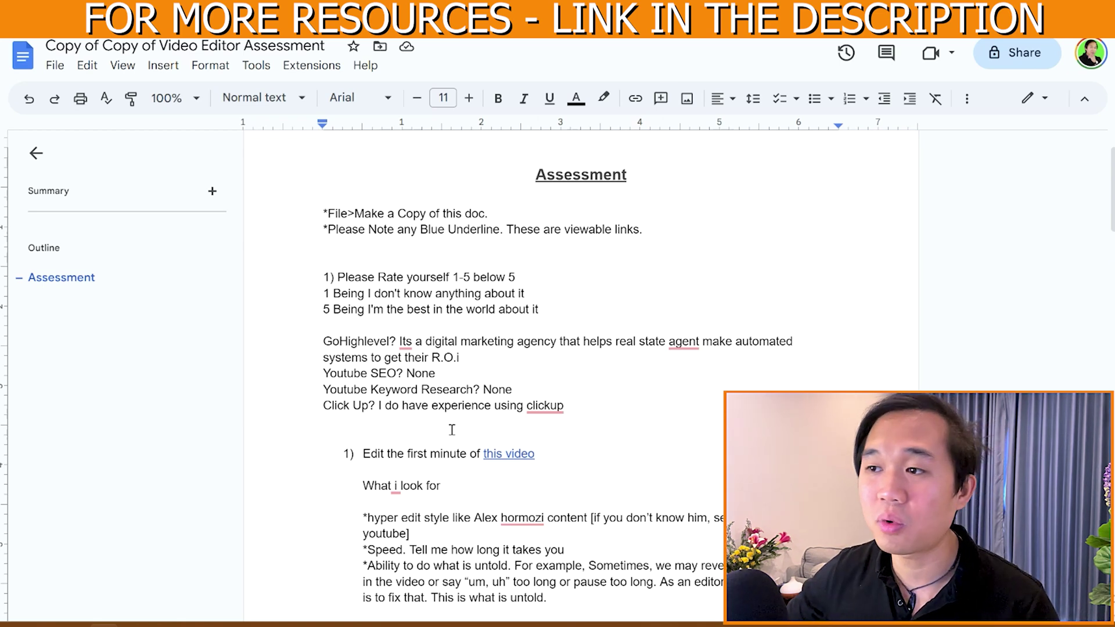
scroll(452, 430, down, 3)
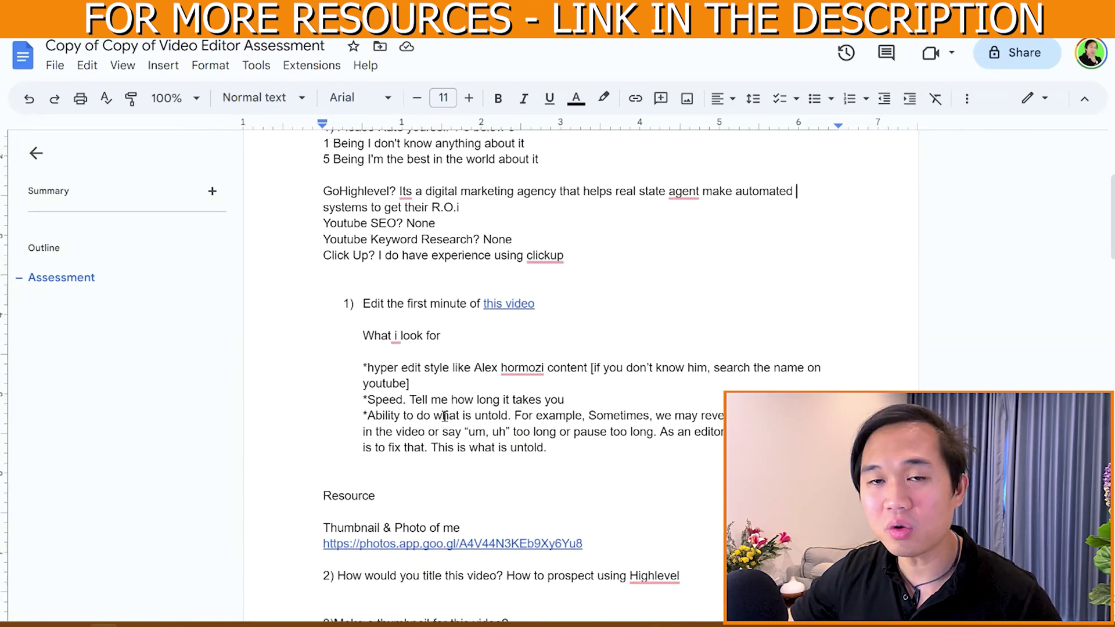
scroll(446, 415, down, 2)
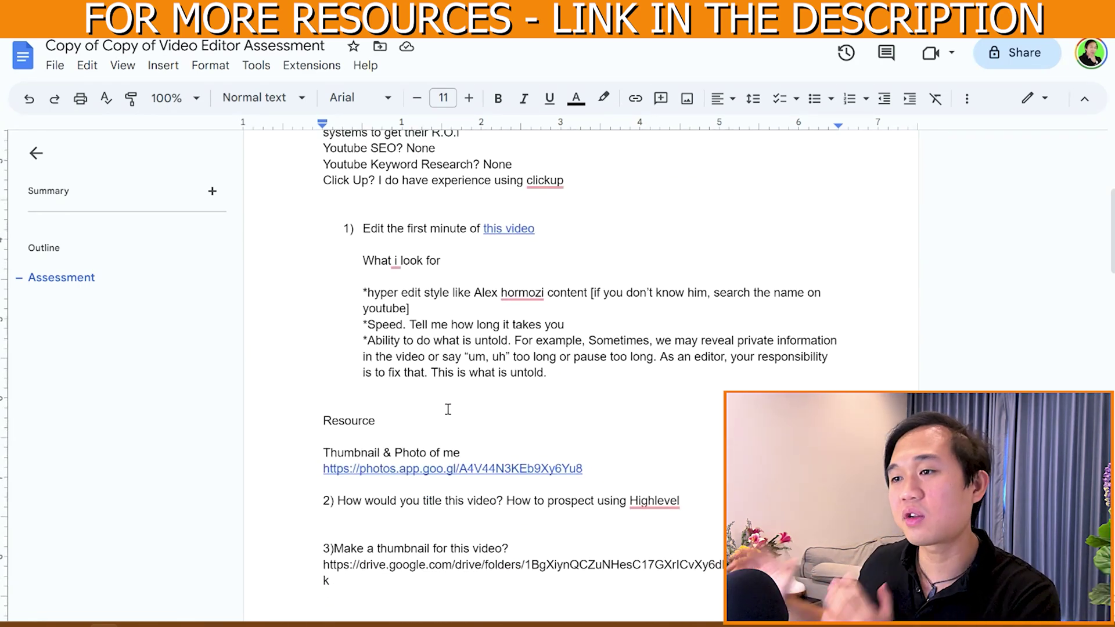
scroll(443, 400, up, 4)
click(349, 340)
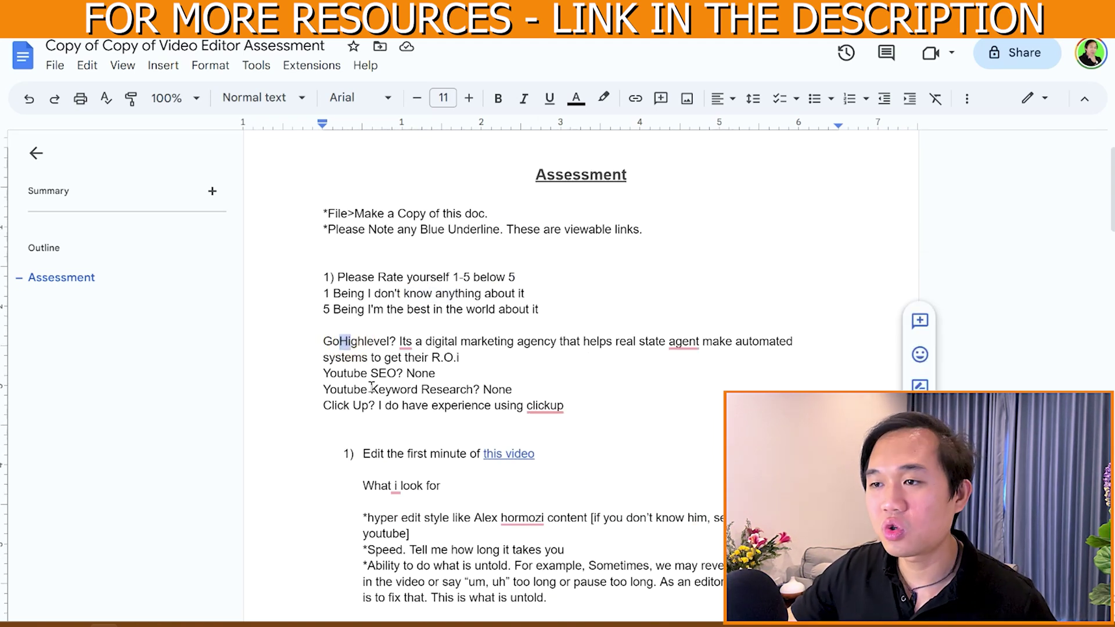
- Open the thumbnail question's Drive link to reach the shared HighLEvel folder
scroll(370, 383, down, 2)
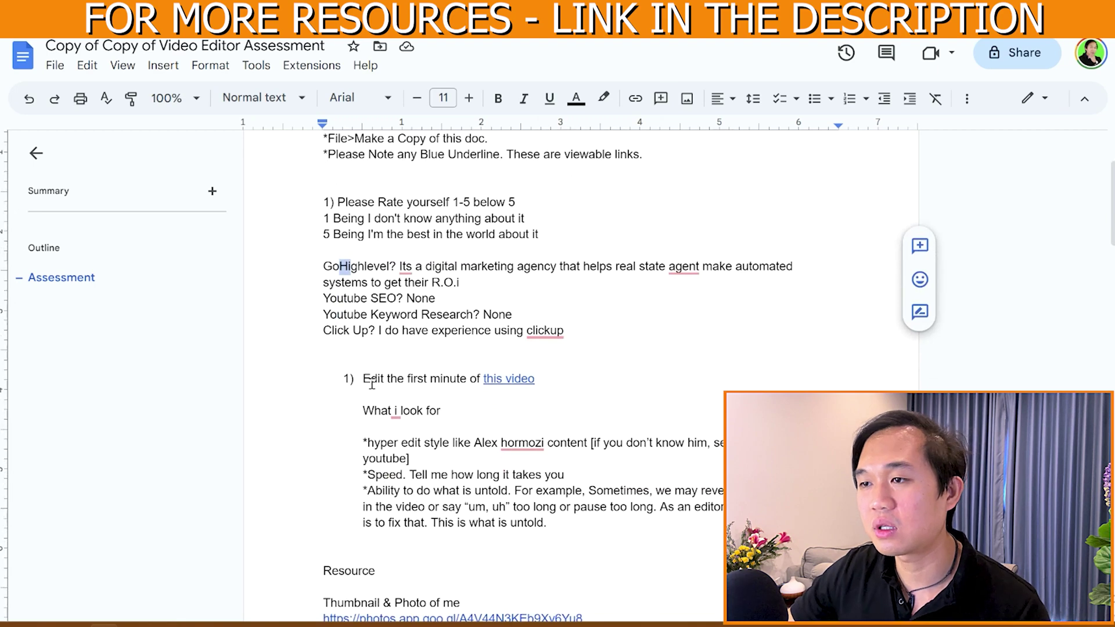
scroll(372, 384, down, 2)
scroll(371, 383, down, 6)
click(475, 414)
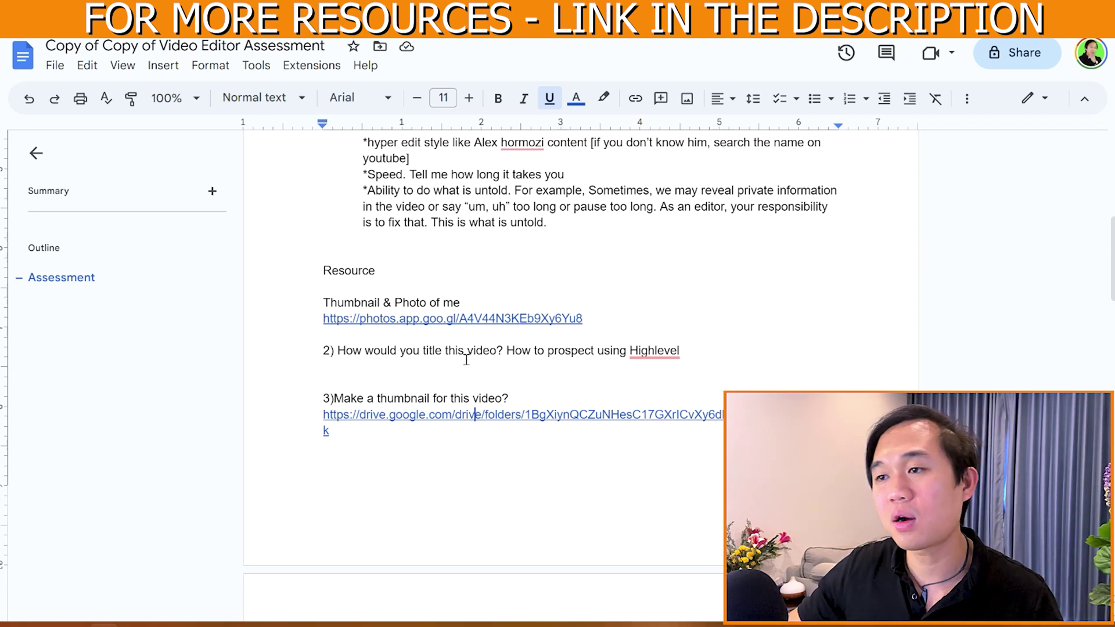
click(490, 415)
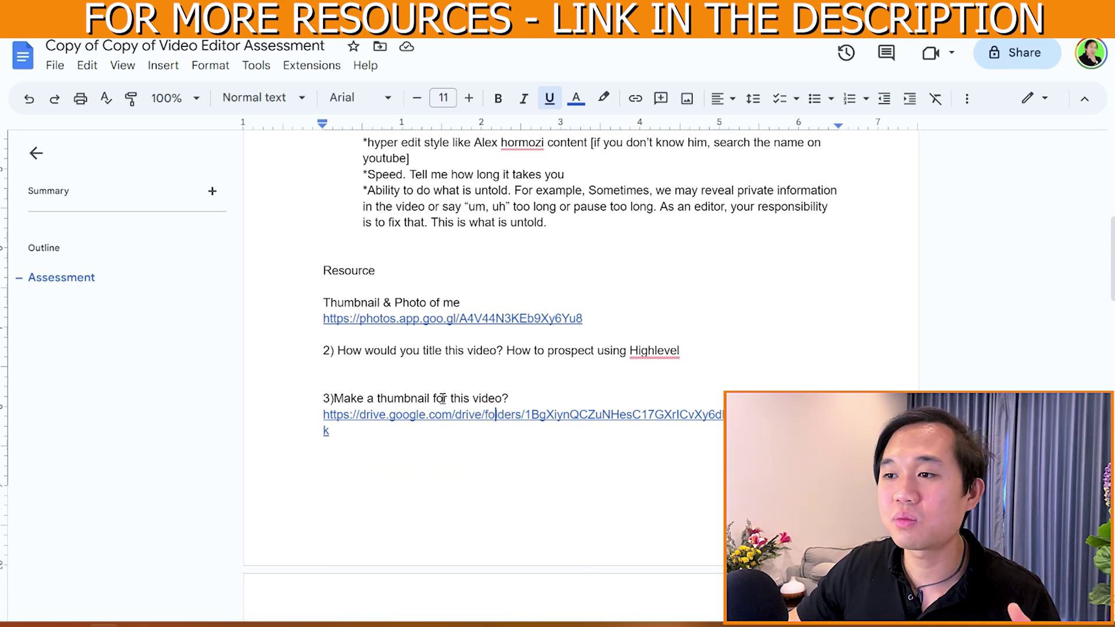
scroll(443, 398, up, 3)
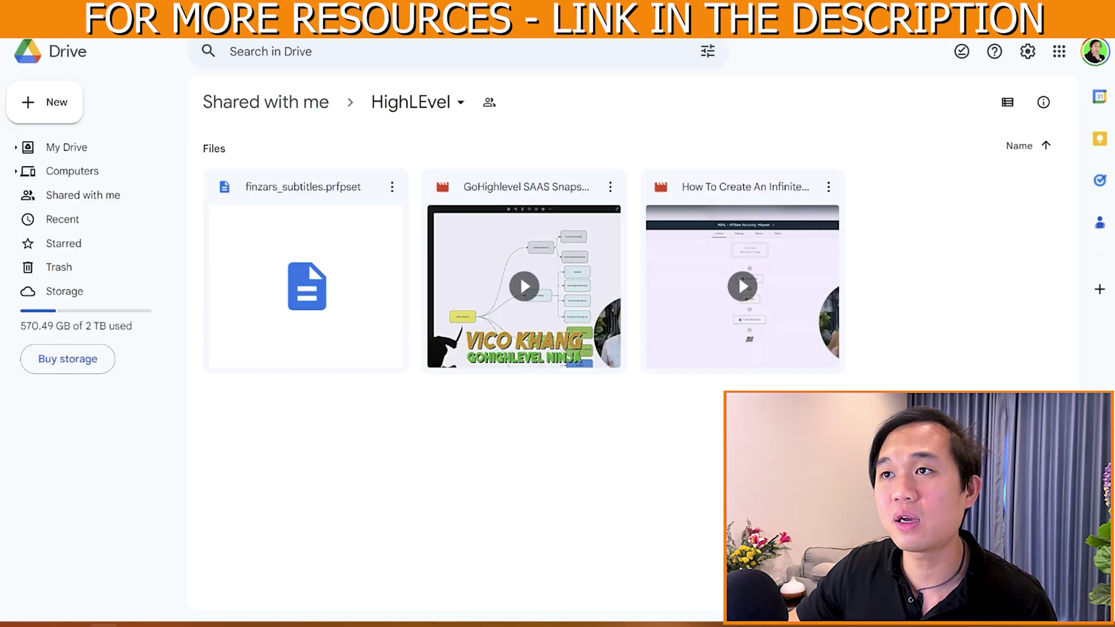
click(523, 287)
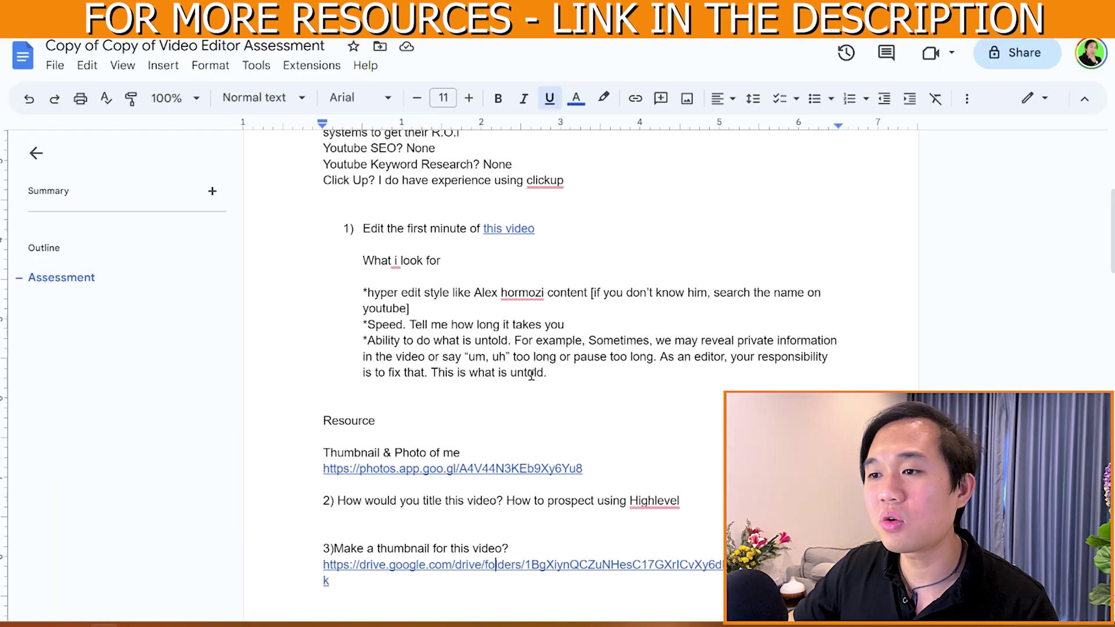
- Look over the HighLEvel folder's subtitle preset and GoHighlevel SAAS videos
scroll(580, 443, down, 10)
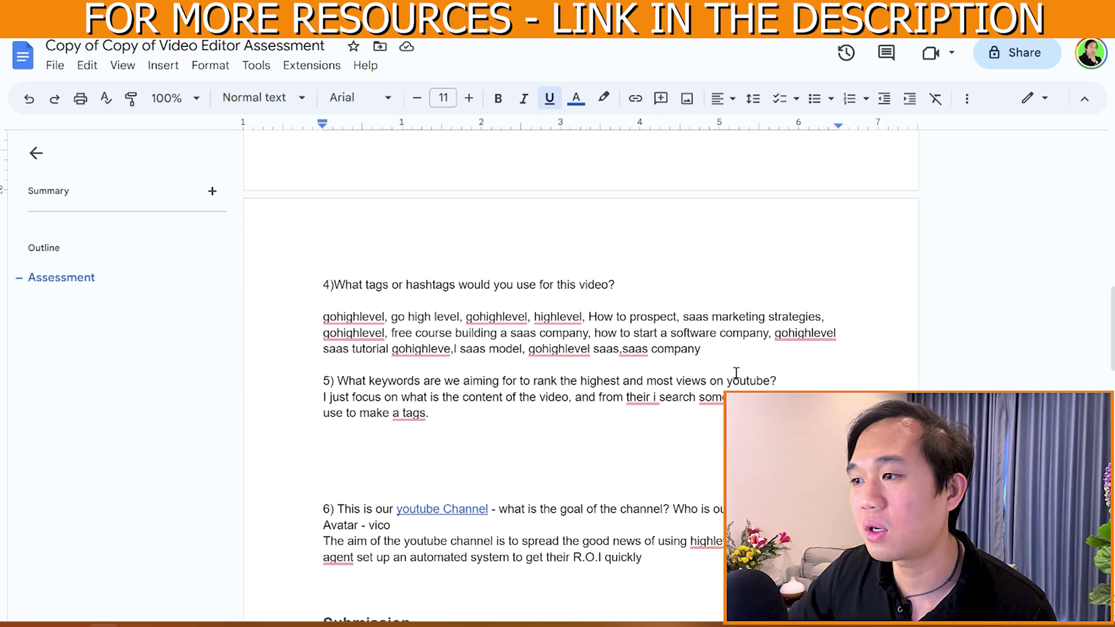
- Scroll to the Submission instructions at the end of the assessment
scroll(623, 372, down, 3)
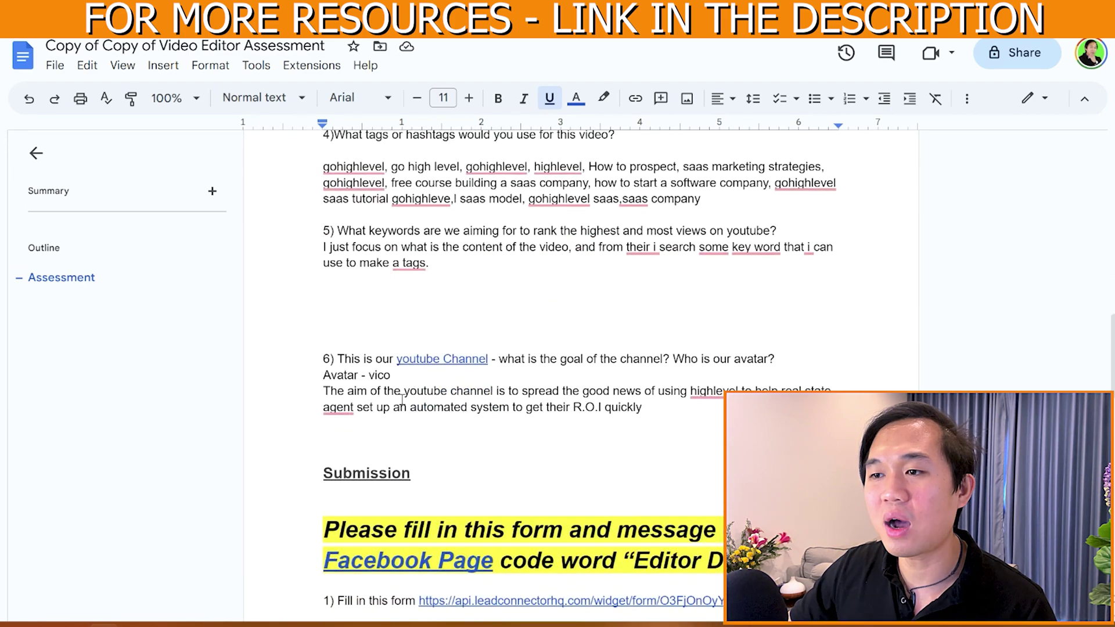
scroll(403, 400, down, 3)
scroll(402, 400, up, 3)
scroll(402, 399, up, 10)
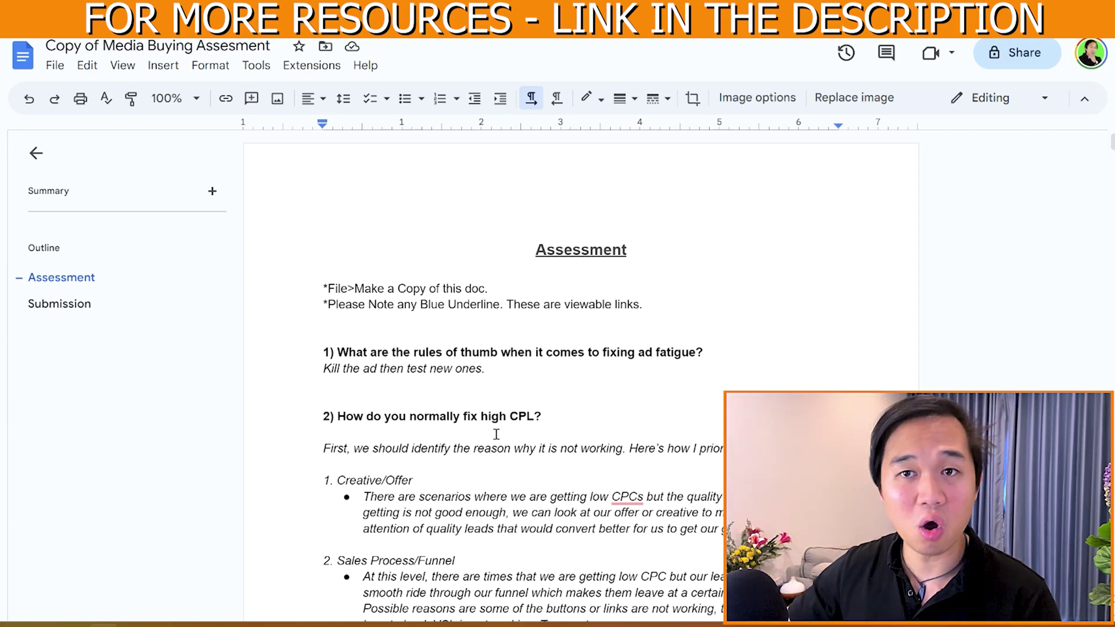
- Scroll through the Copy of Media Buying Assesment answers, stopping the automatic scrolling
scroll(496, 435, down, 5)
scroll(772, 308, up, 4)
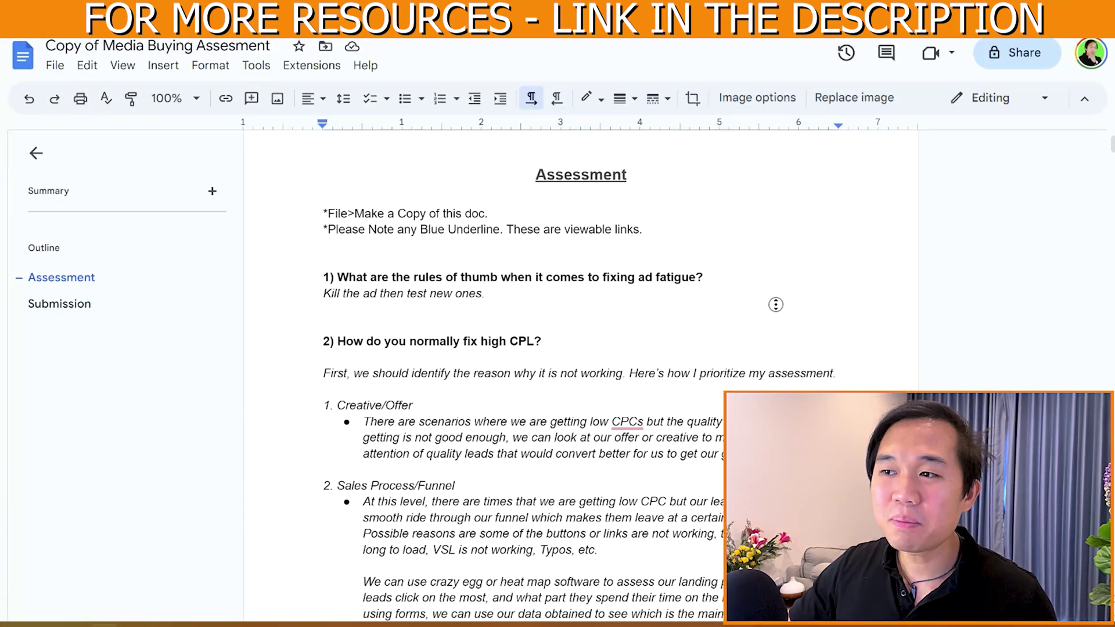
scroll(770, 312, down, 3)
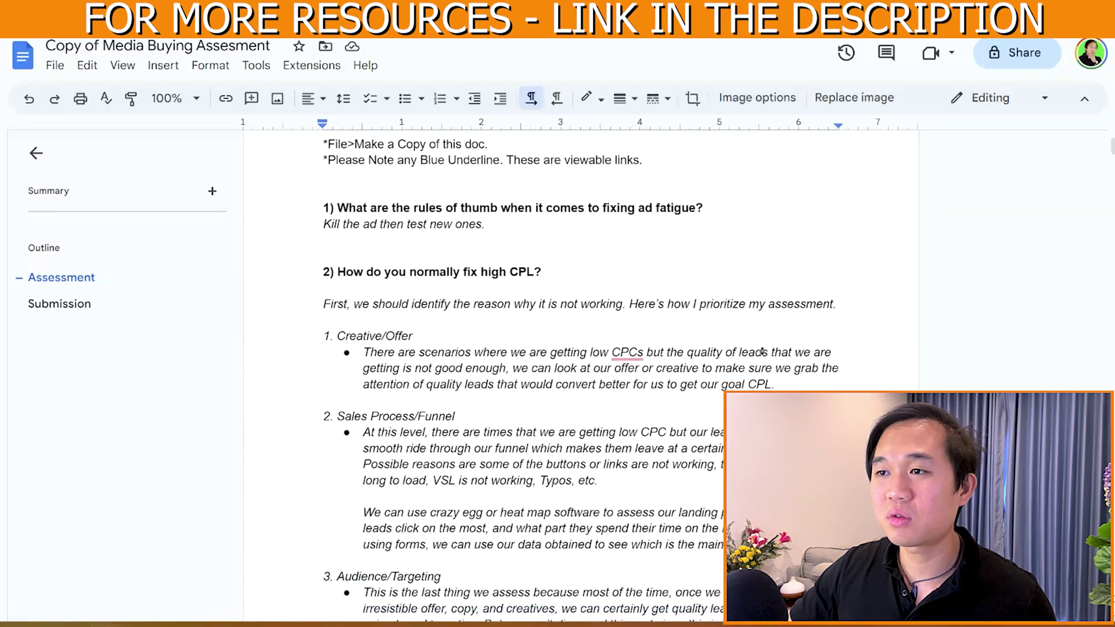
scroll(763, 325, up, 2)
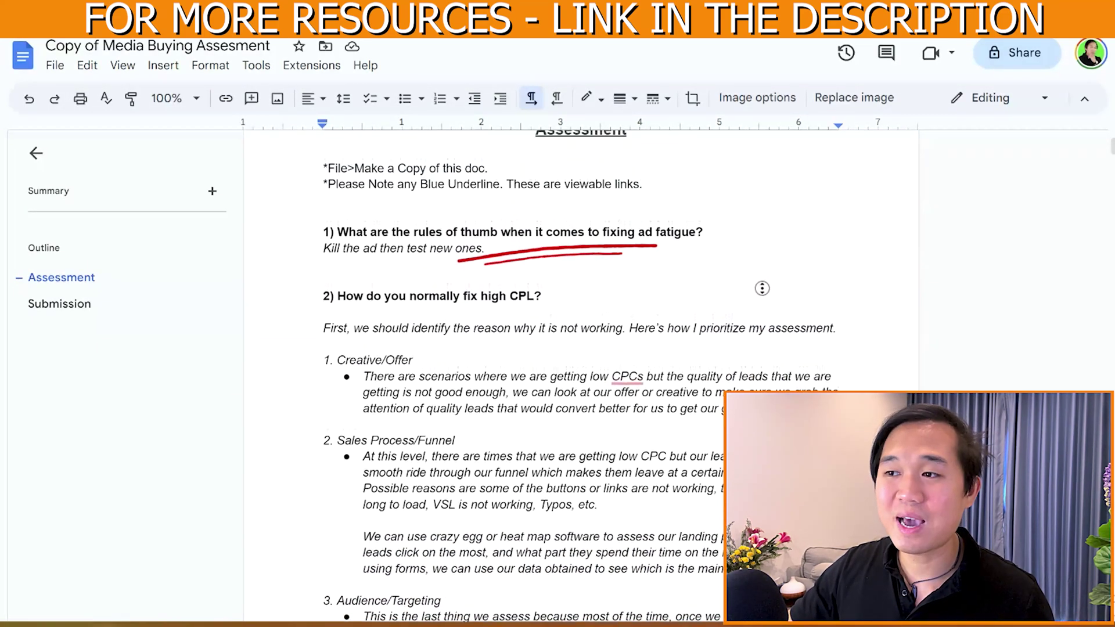
middle_click(764, 308)
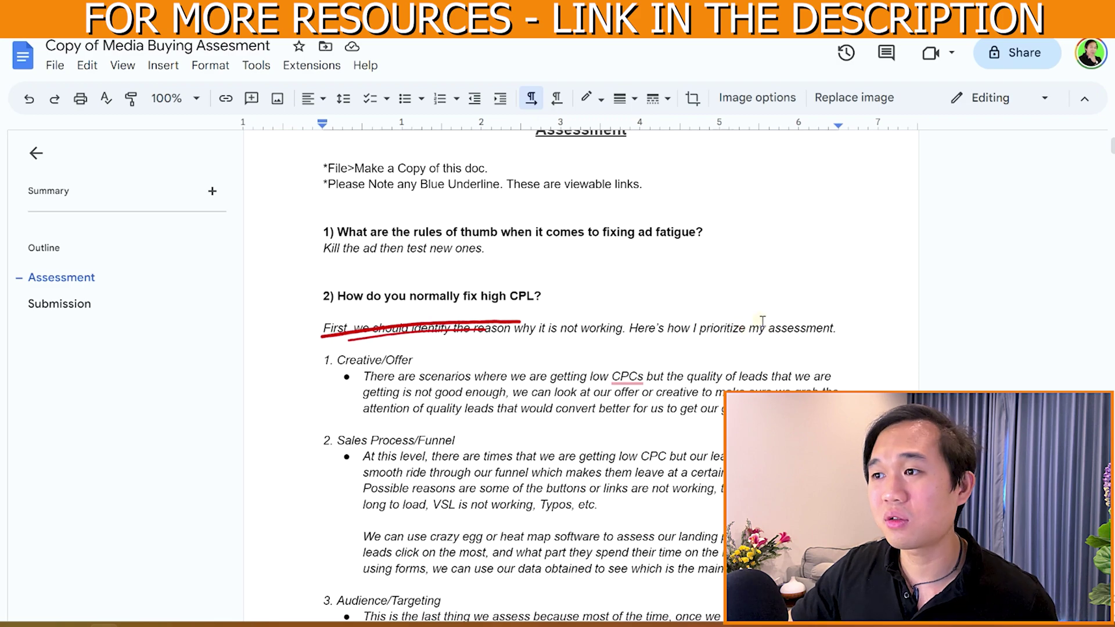
scroll(762, 321, down, 3)
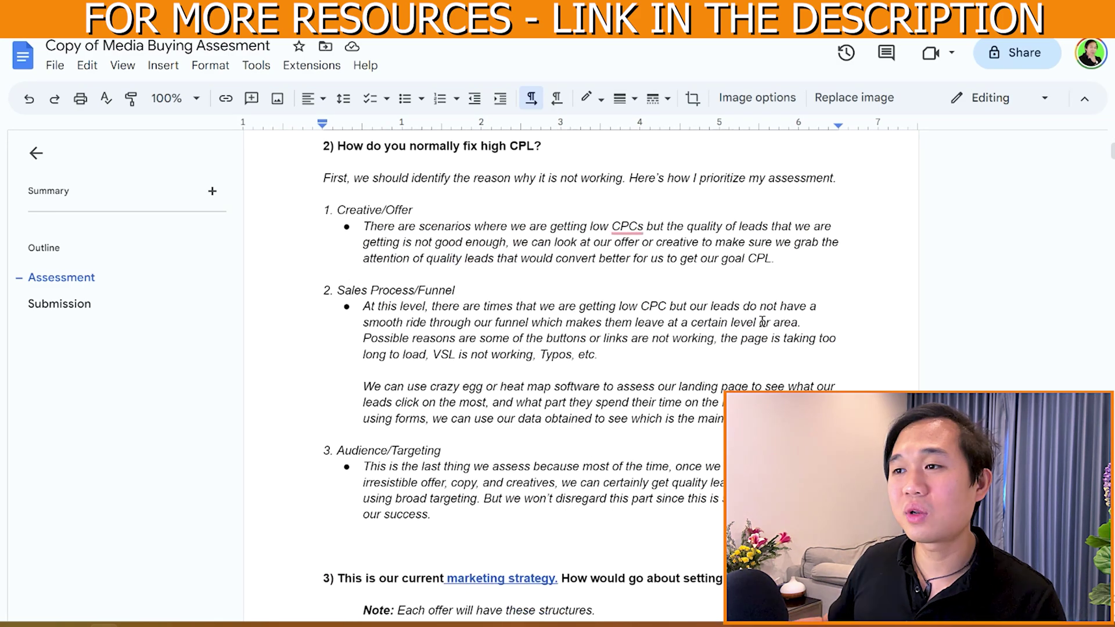
scroll(721, 425, up, 3)
scroll(721, 426, down, 4)
scroll(721, 425, down, 3)
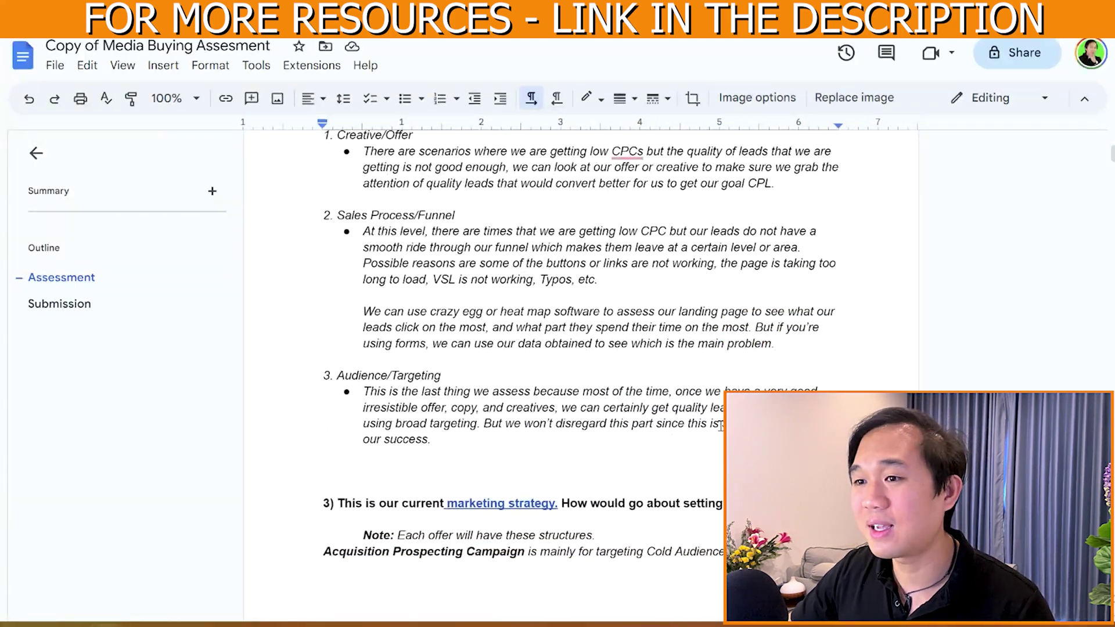
scroll(721, 426, up, 3)
scroll(720, 426, down, 8)
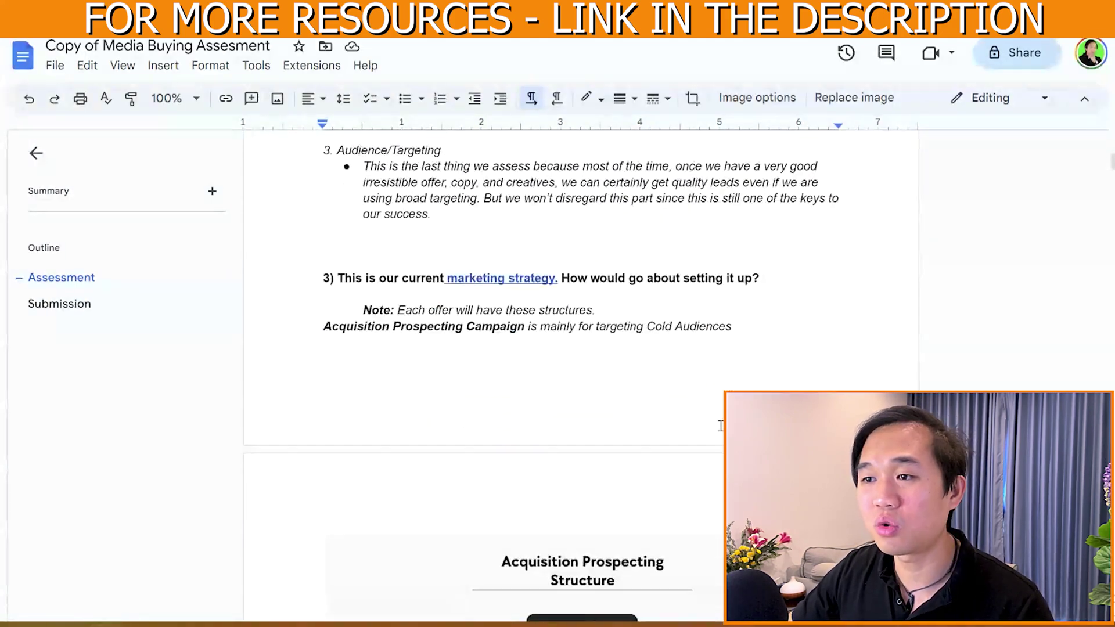
scroll(719, 425, down, 4)
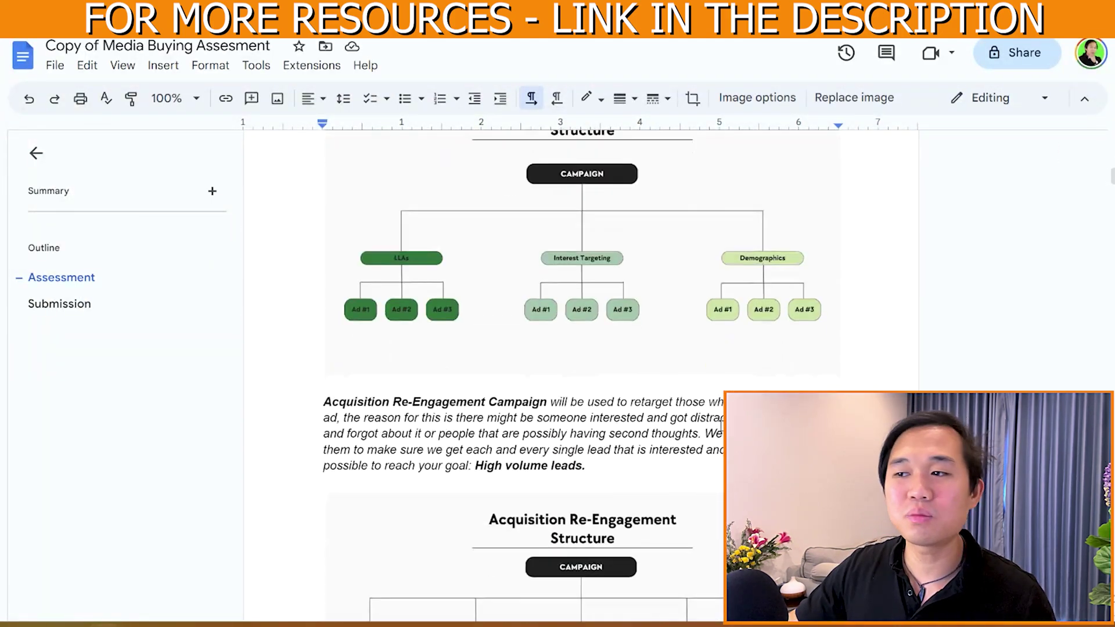
scroll(720, 426, up, 6)
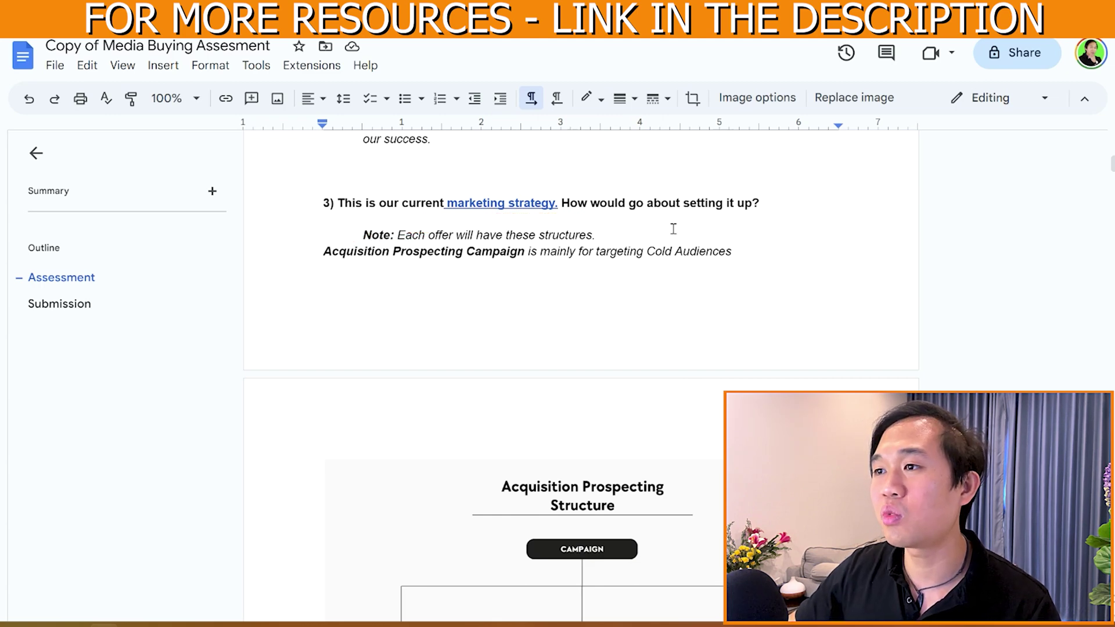
- Scroll down to the Breaking News and house image creatives under question 4
scroll(542, 522, down, 8)
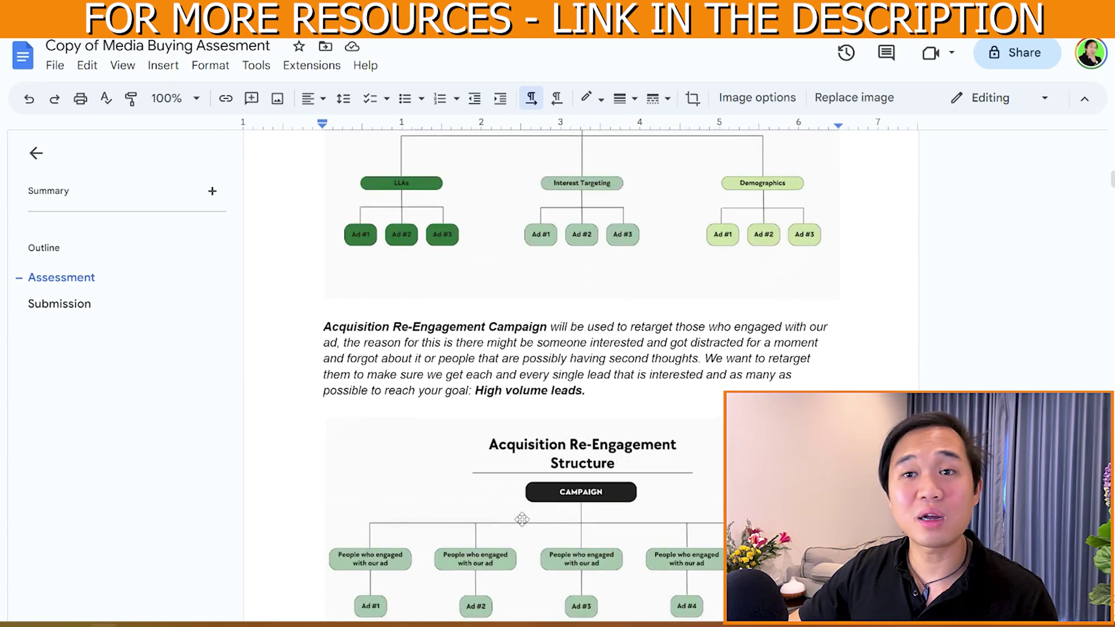
scroll(522, 518, down, 6)
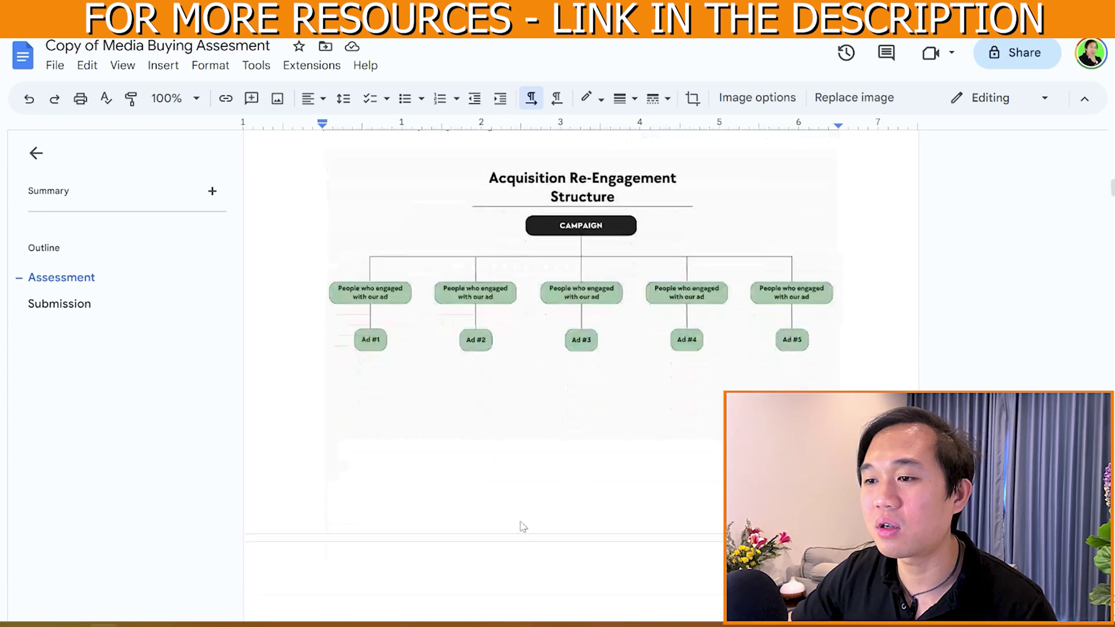
scroll(516, 514, down, 6)
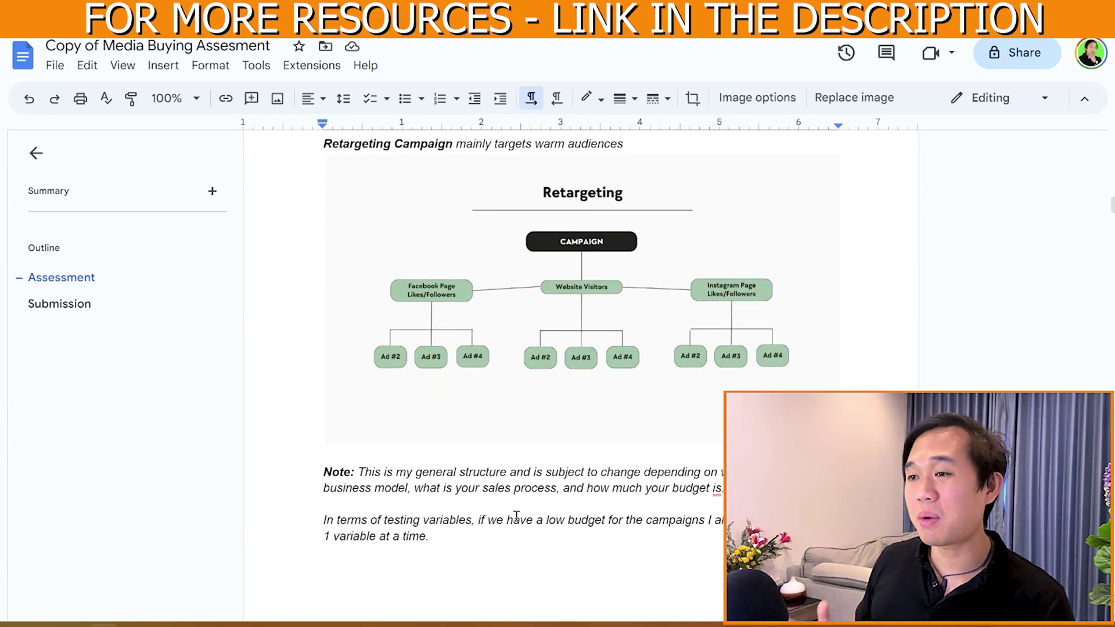
scroll(511, 511, down, 6)
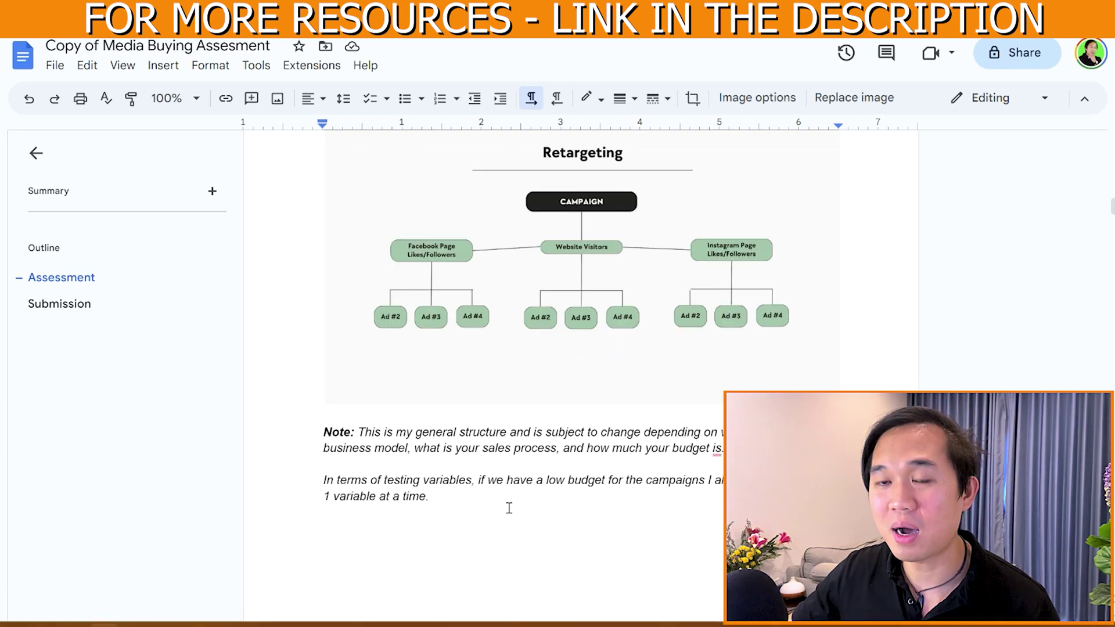
scroll(509, 508, down, 5)
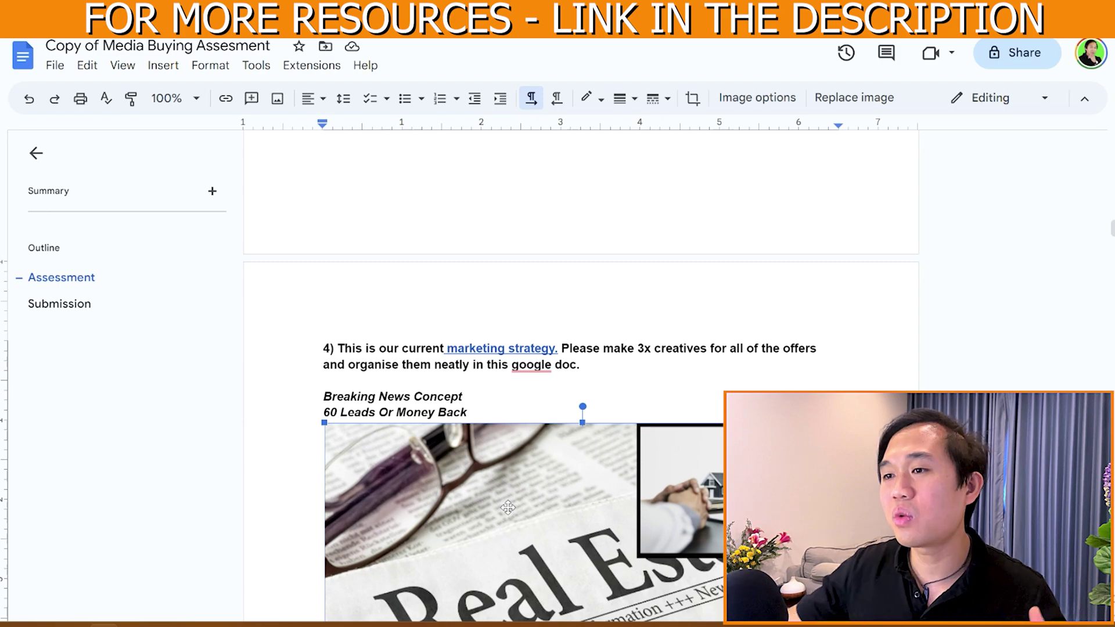
scroll(507, 508, down, 8)
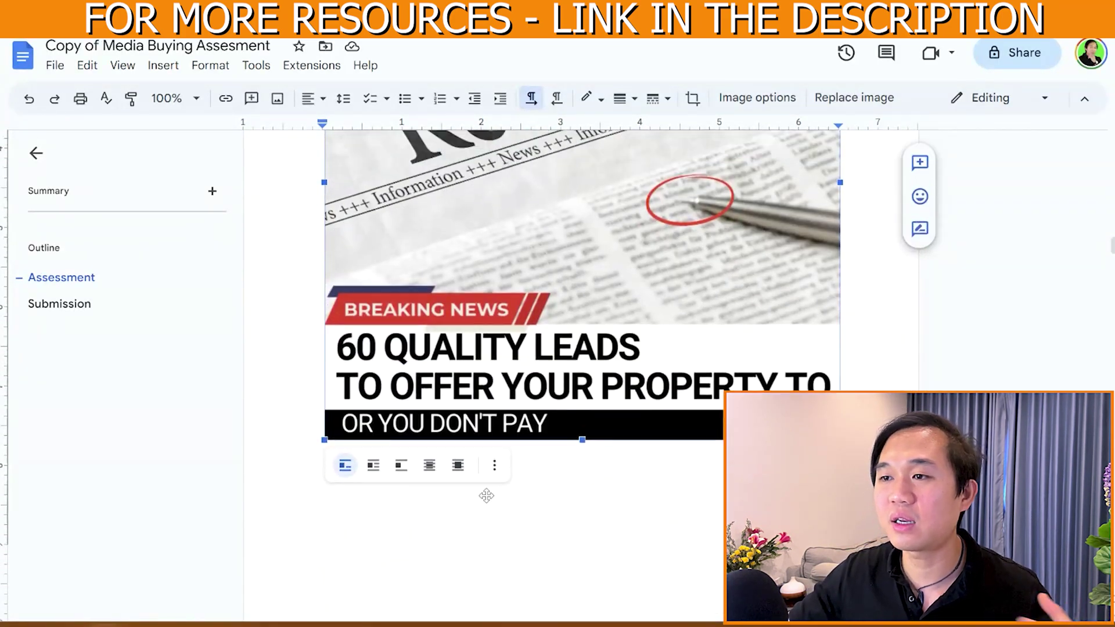
scroll(487, 495, up, 3)
scroll(486, 496, down, 9)
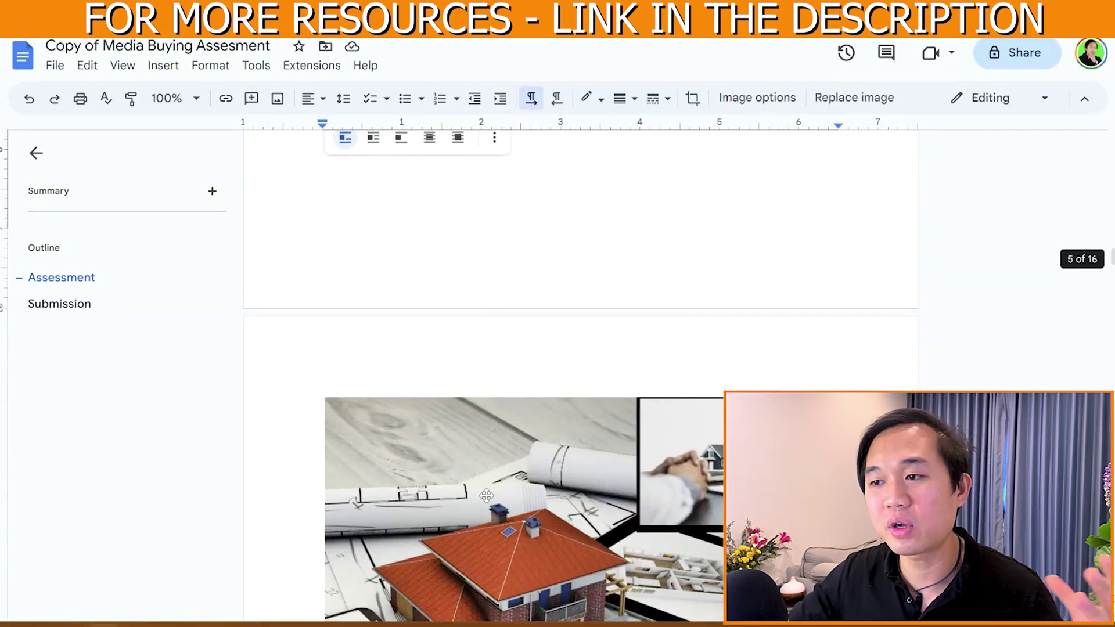
scroll(486, 495, down, 4)
scroll(486, 495, down, 4)
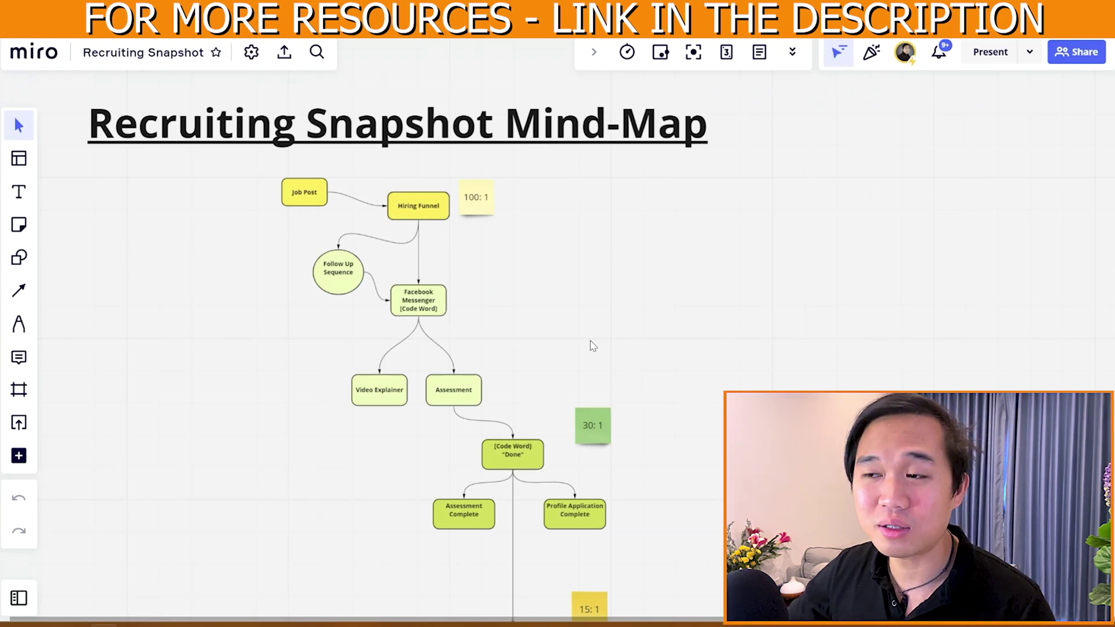
scroll(592, 346, up, 2)
- Center and zoom into the hiring-funnel mind-map, keeping Follow Up Sequence in view
drag(522, 238, 605, 264)
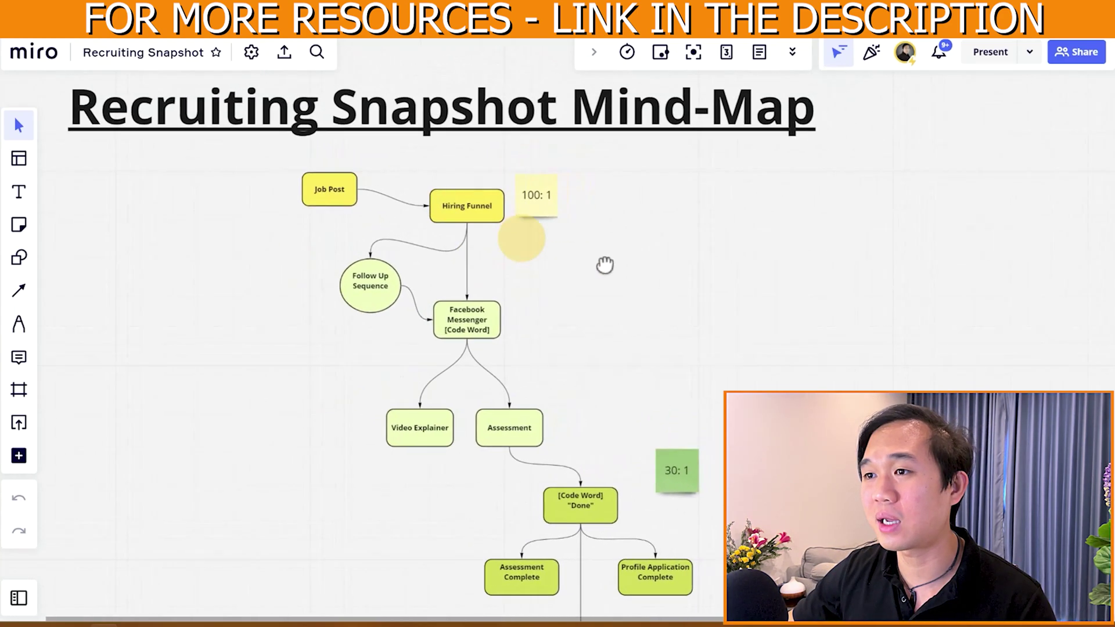
click(607, 263)
drag(536, 269, 561, 278)
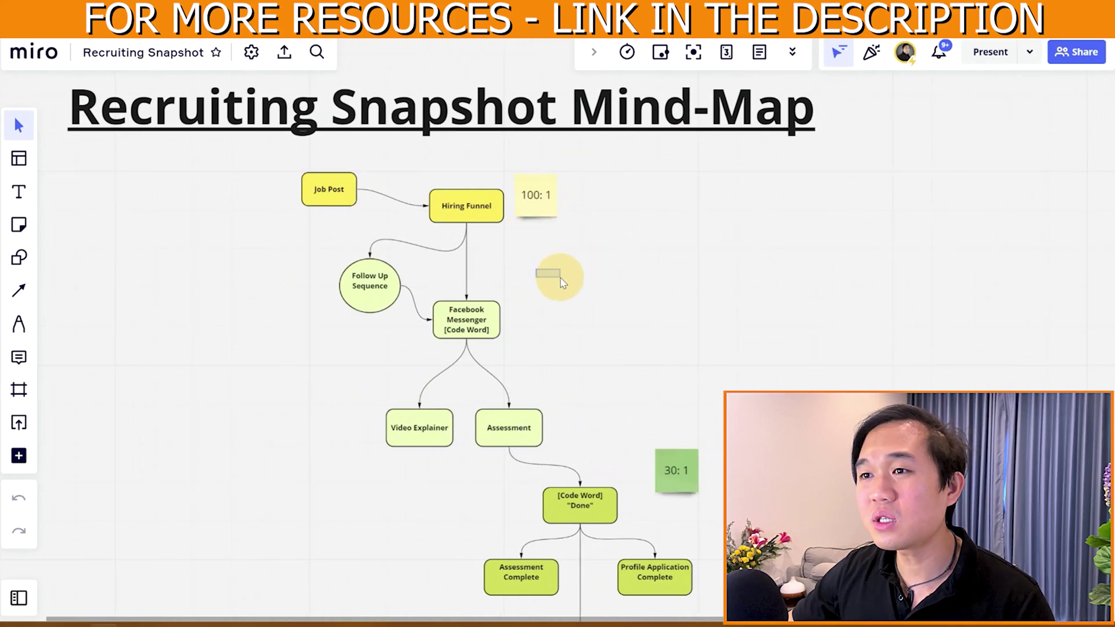
scroll(375, 269, up, 5)
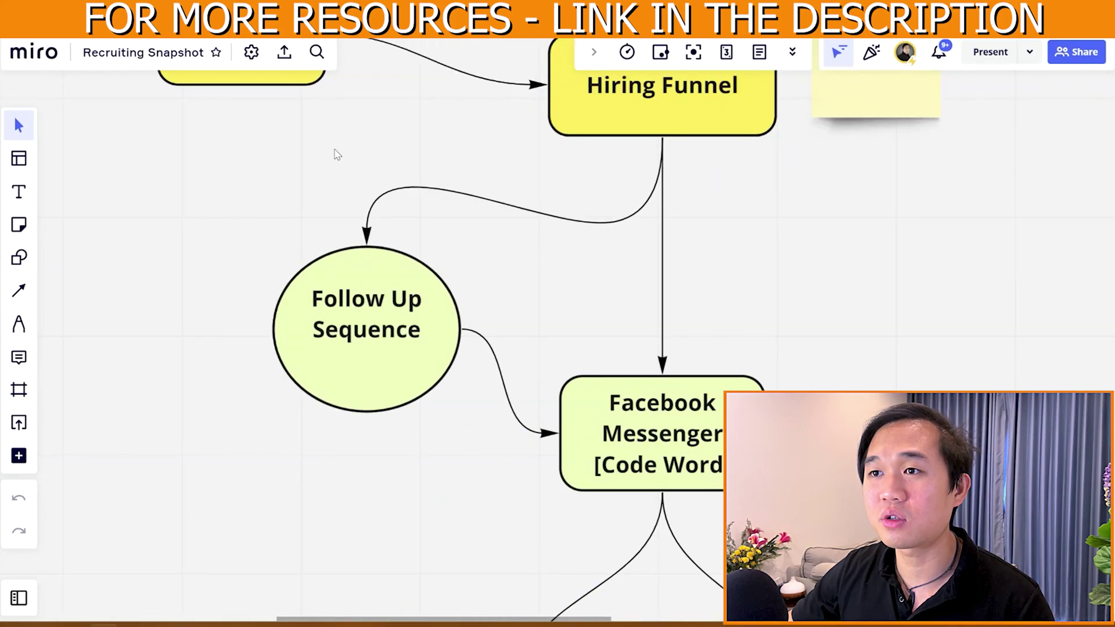
drag(336, 154, 309, 231)
drag(590, 400, 474, 203)
- Pan down through Video Explainer, [Code Word] Done to Assessment Complete and Profile Application Complete
drag(761, 455, 683, 312)
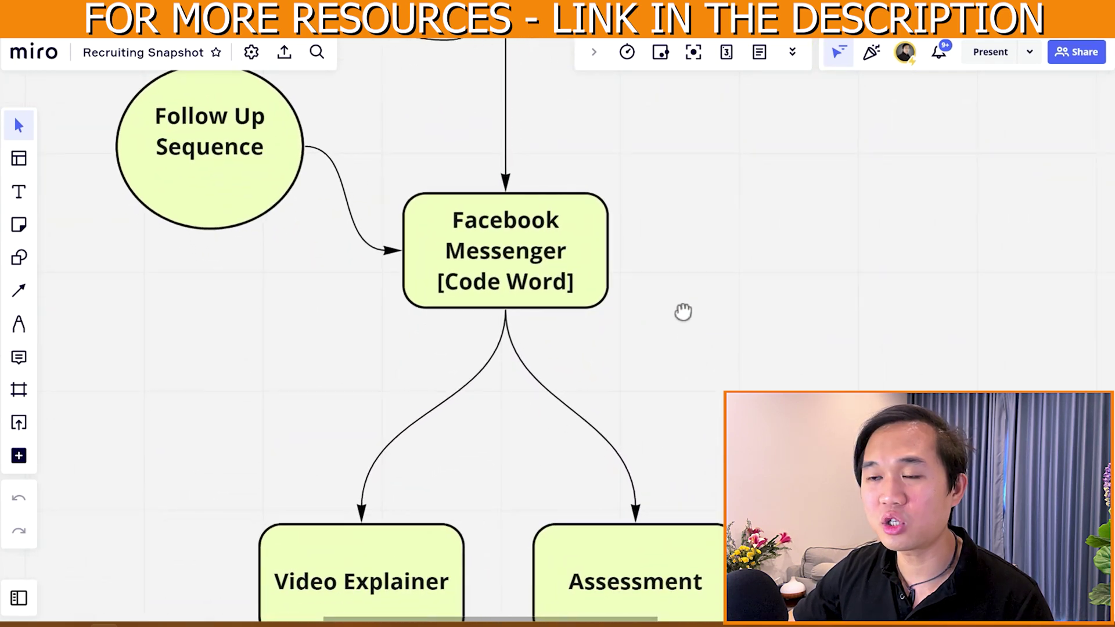
drag(592, 316, 602, 440)
mouse_move(470, 572)
mouse_down()
mouse_move(472, 515)
mouse_move(597, 212)
mouse_up()
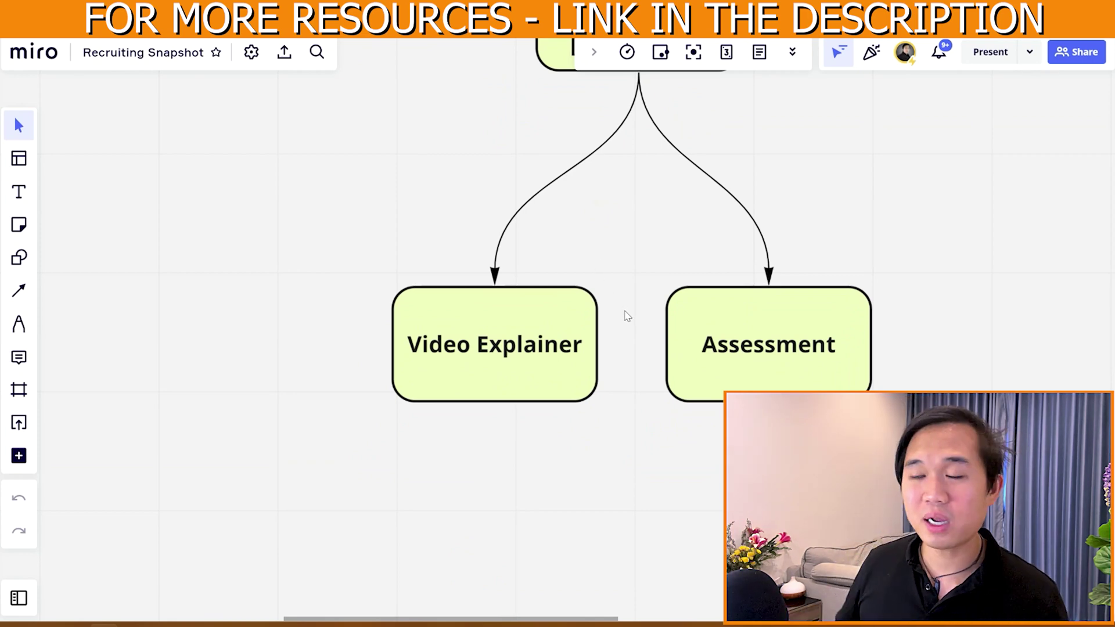
mouse_move(627, 316)
mouse_down()
mouse_move(468, 316)
mouse_move(371, 251)
mouse_move(378, 172)
mouse_up()
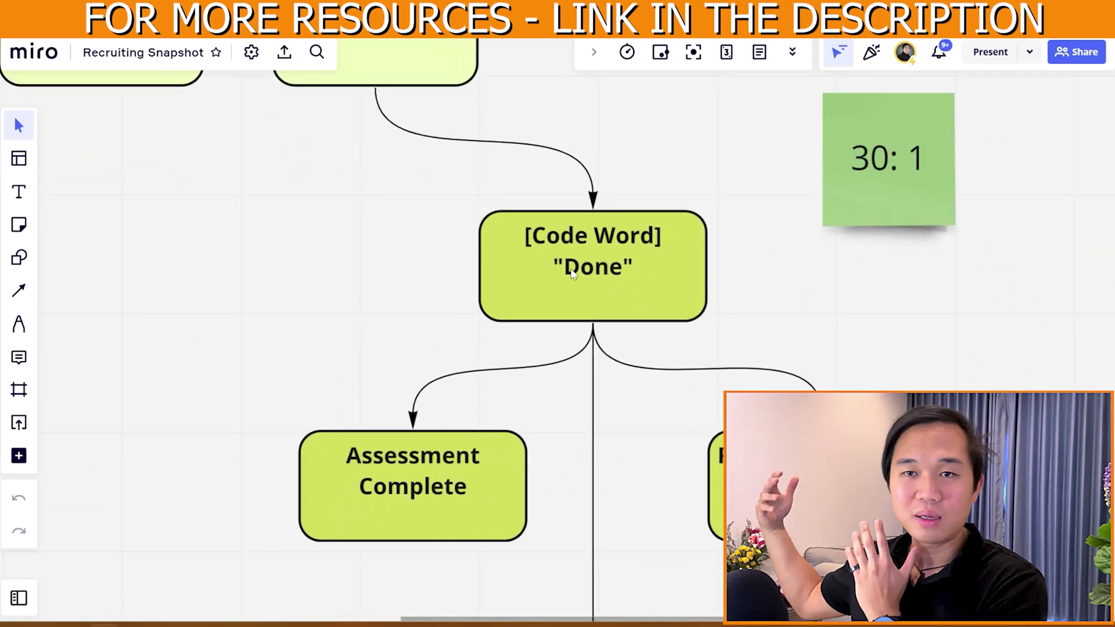
mouse_move(537, 459)
mouse_down()
mouse_move(515, 316)
mouse_move(508, 137)
mouse_move(518, 75)
mouse_move(525, 509)
mouse_up()
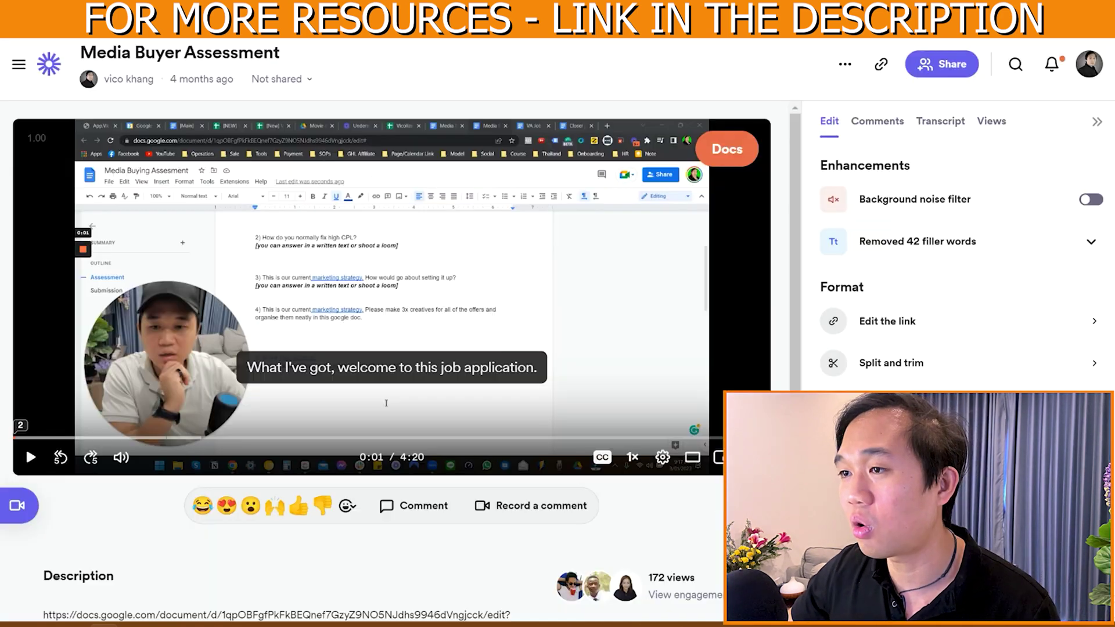
- Scroll the FBM candidate welcome message slide showing the Loom video link
scroll(604, 383, down, 2)
scroll(616, 407, up, 2)
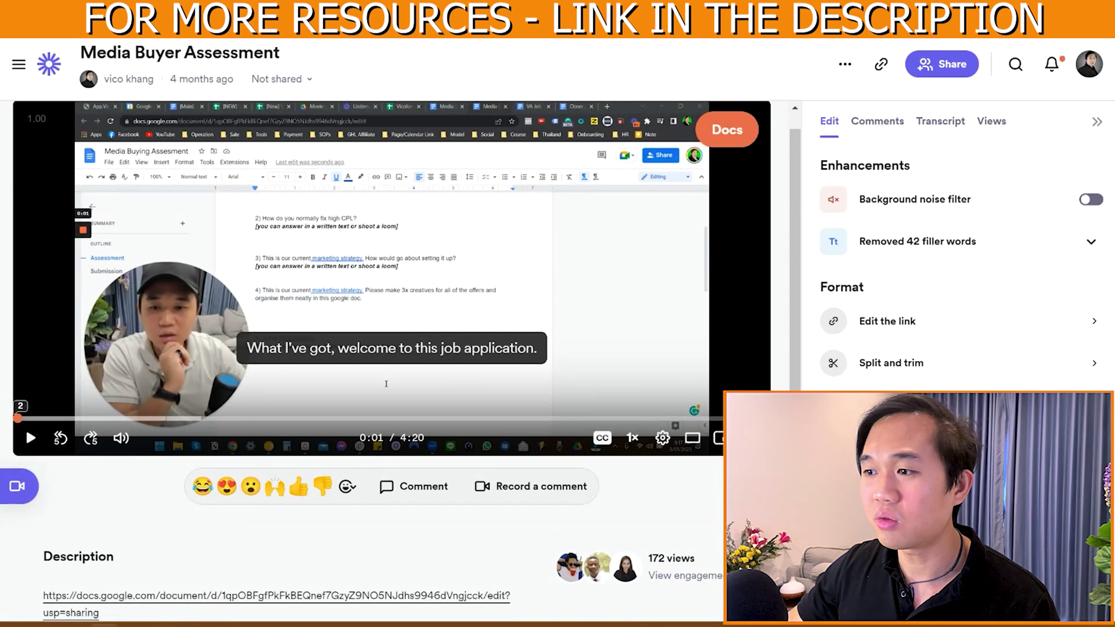
- Scroll the Media Buyer Assessment Loom page to the description's Google Docs link
scroll(142, 577, down, 2)
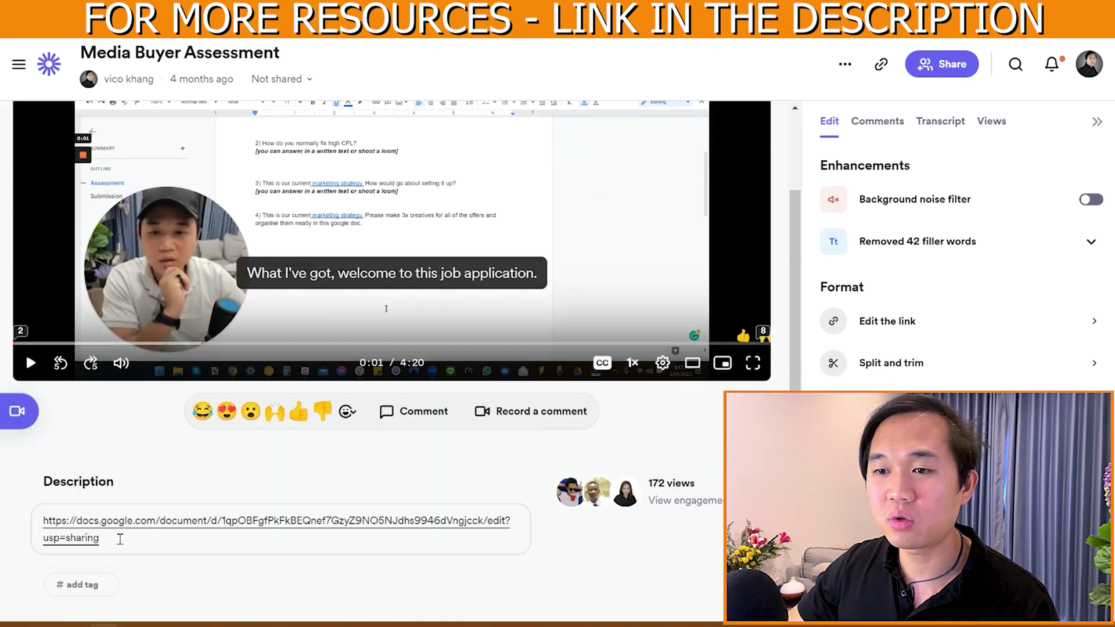
scroll(119, 537, up, 2)
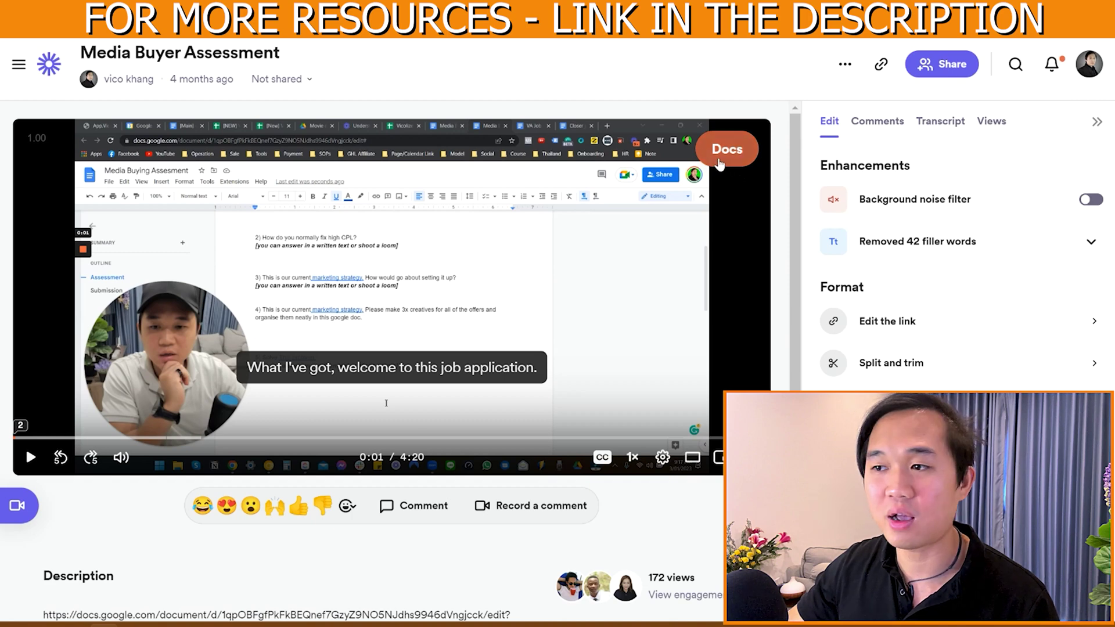
scroll(638, 522, down, 2)
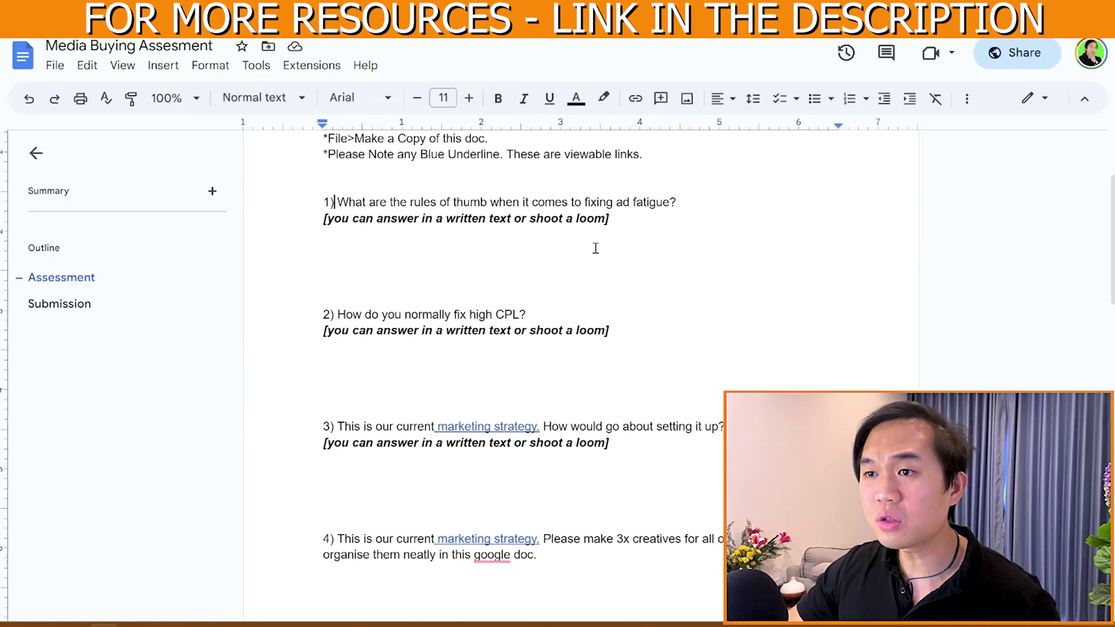
- Review questions 1–5 and show the File menu's Make a copy option, then close it
scroll(596, 353, up, 3)
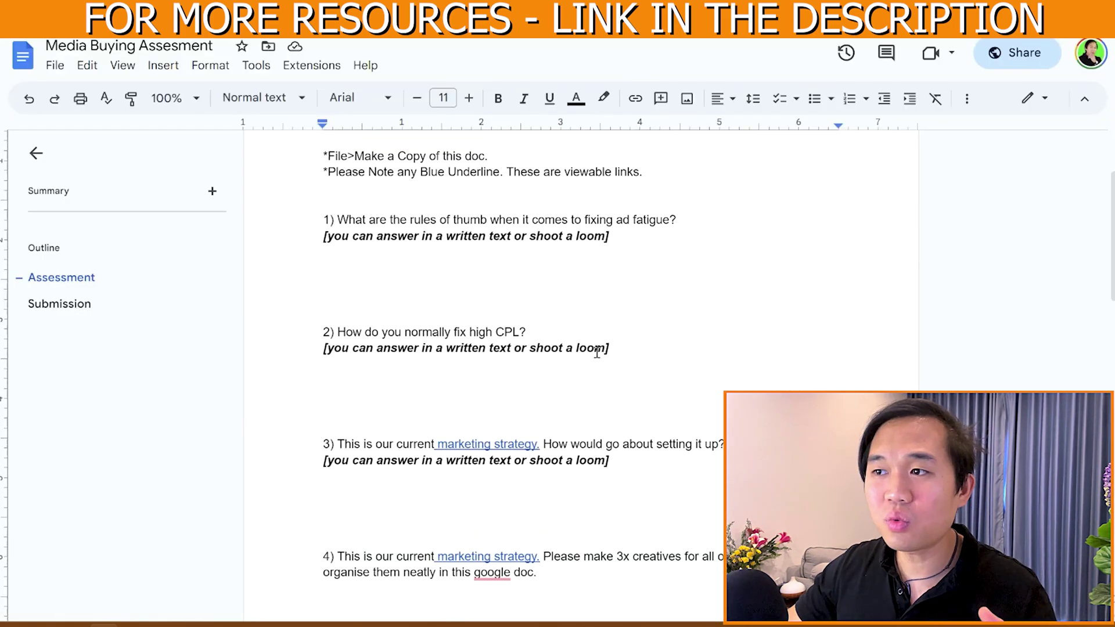
scroll(597, 353, down, 4)
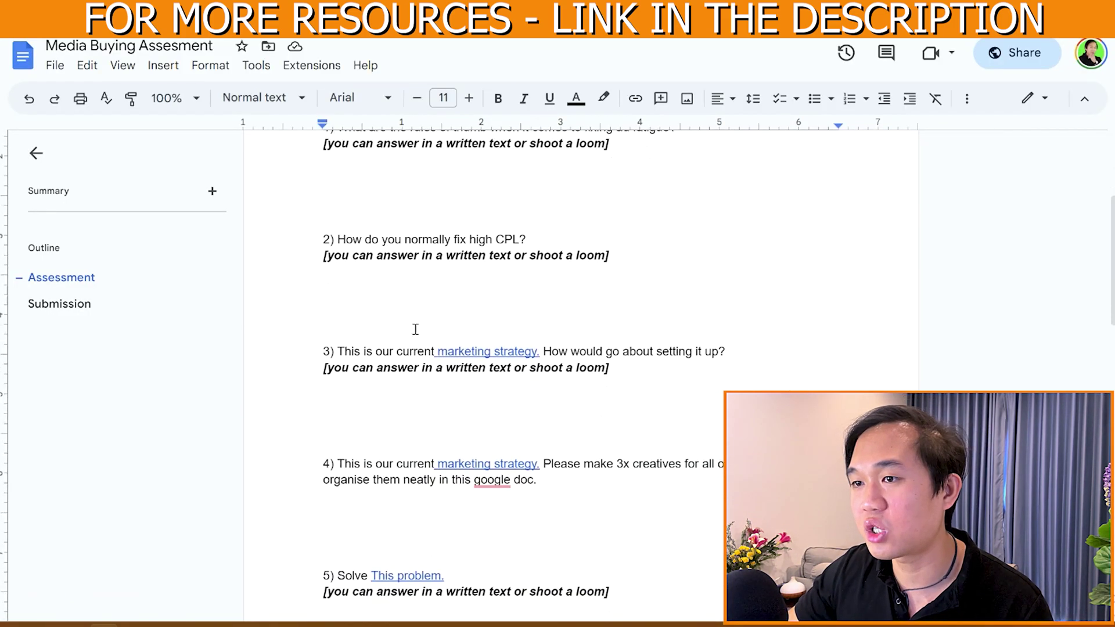
scroll(371, 316, up, 1)
scroll(356, 309, down, 8)
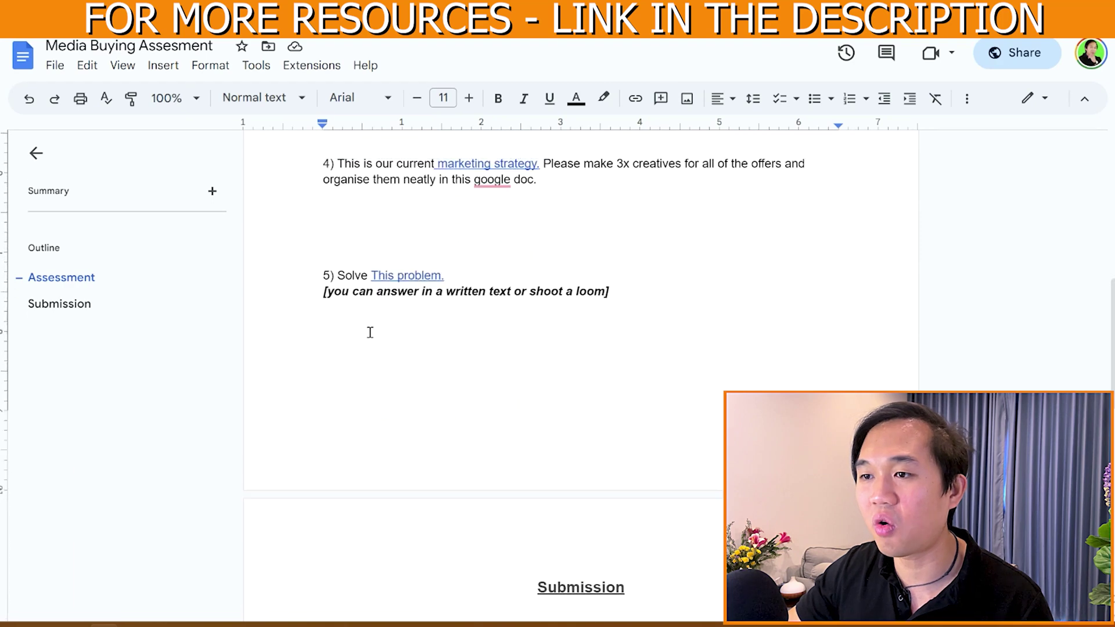
scroll(371, 335, up, 5)
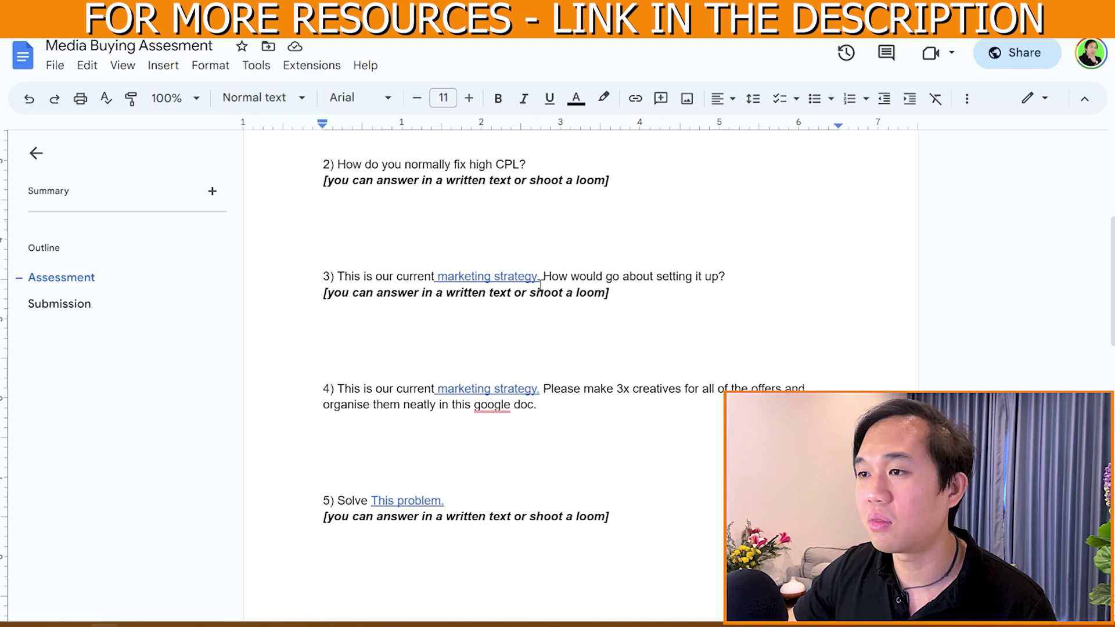
scroll(560, 375, up, 1)
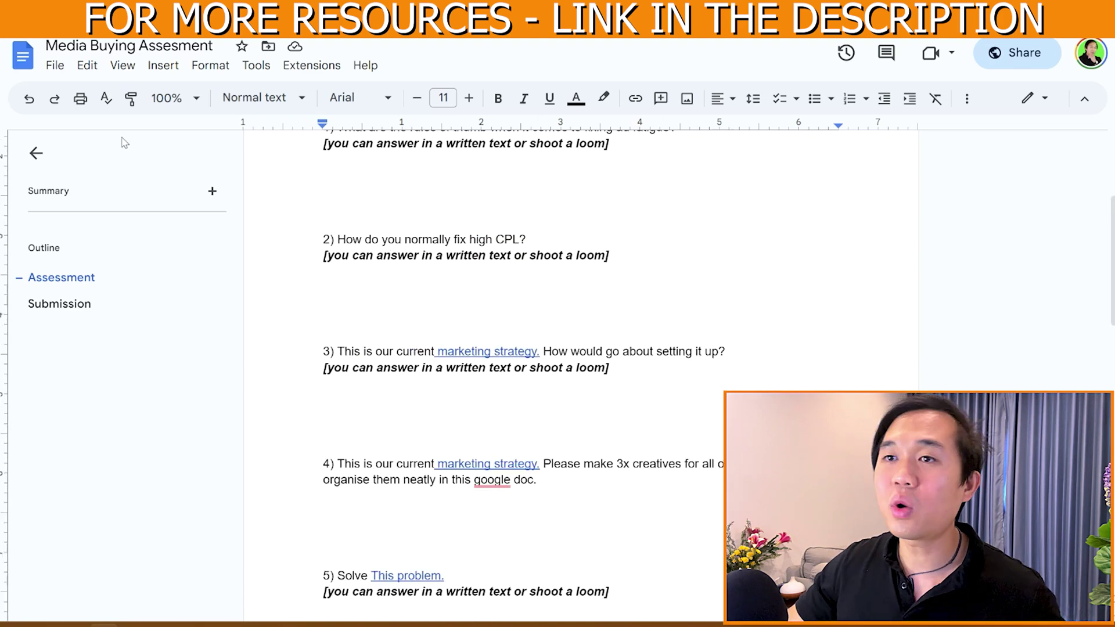
click(54, 64)
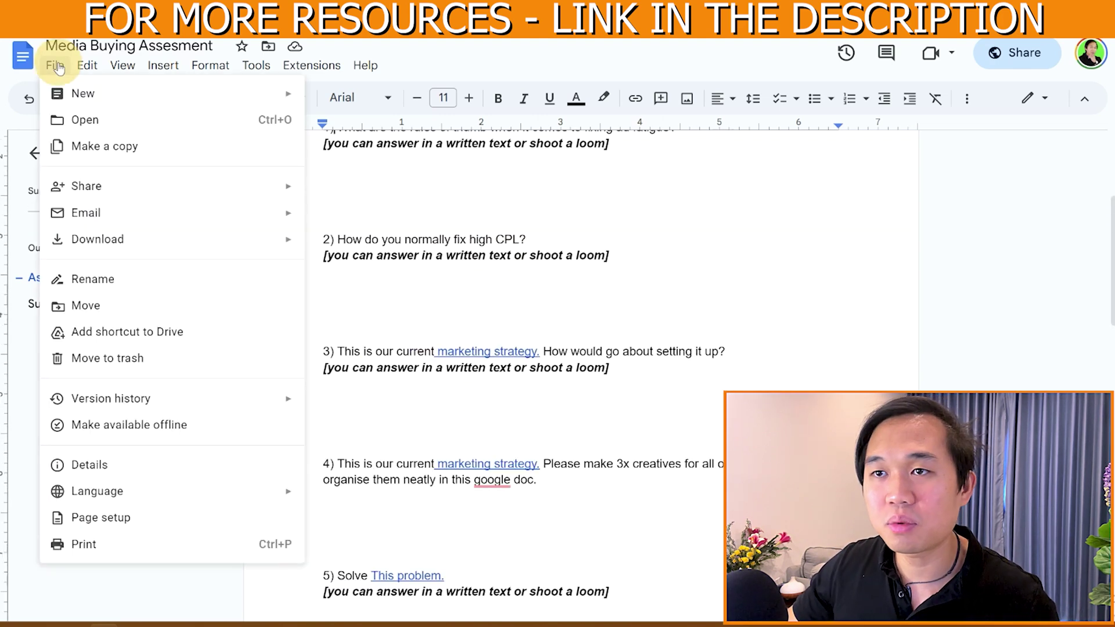
click(577, 222)
- In the Submission section, highlight the 'FBM DONE' code word and check the form link
scroll(604, 340, down, 5)
scroll(604, 337, down, 5)
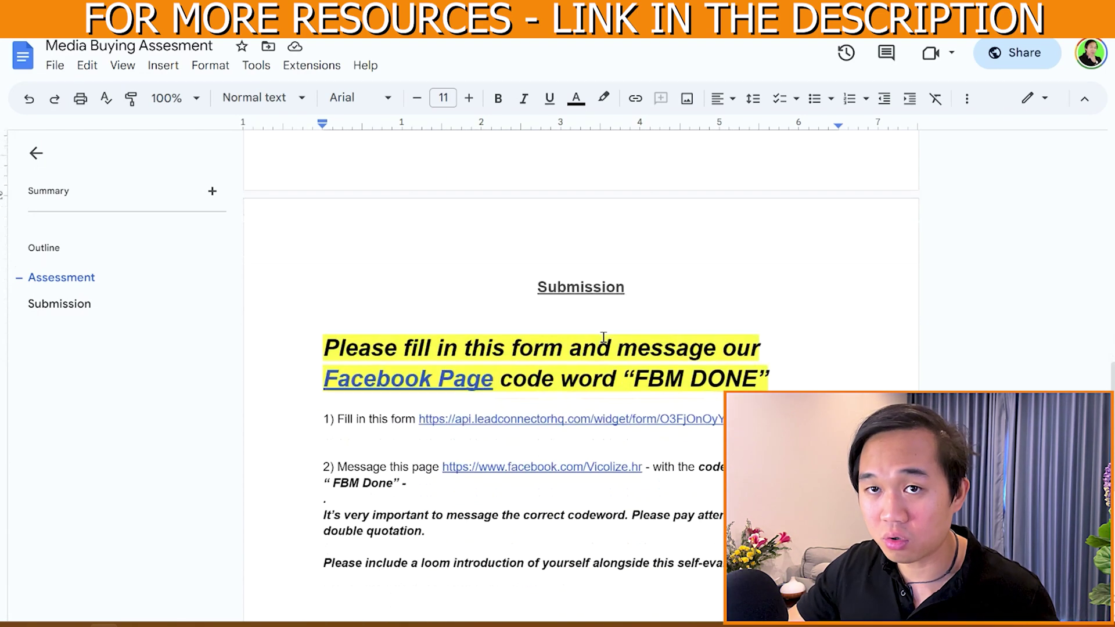
scroll(553, 254, up, 1)
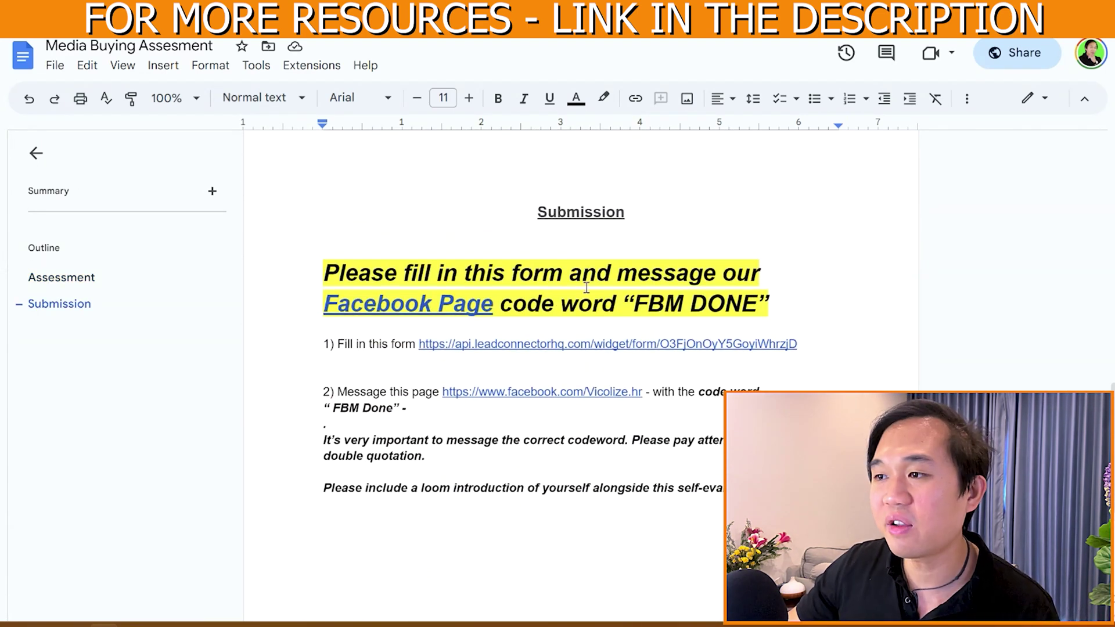
drag(634, 302, 751, 314)
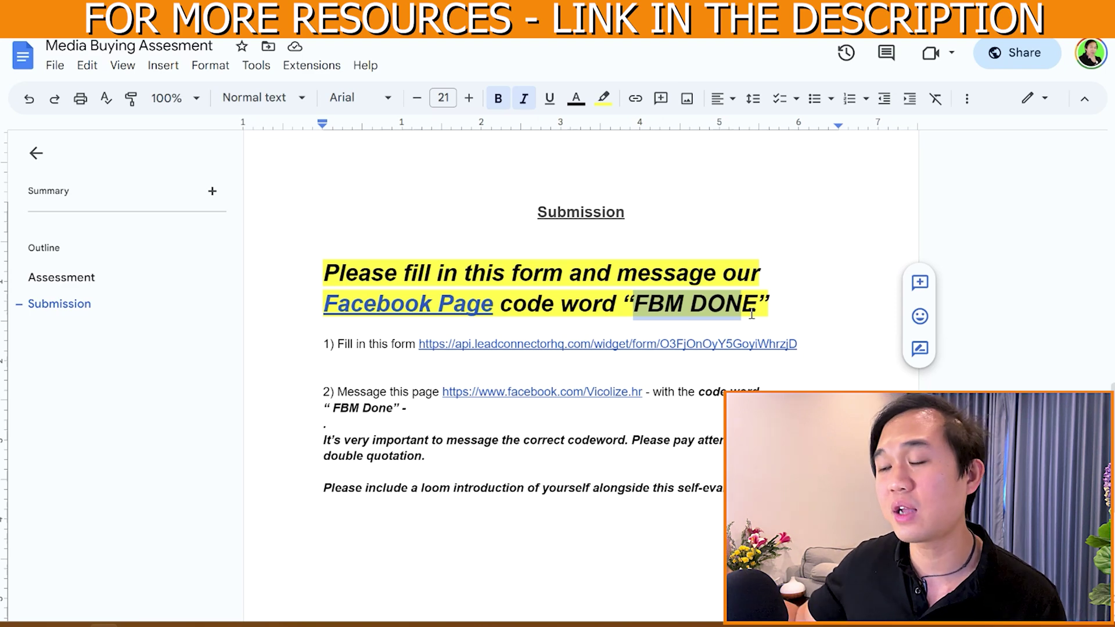
click(751, 313)
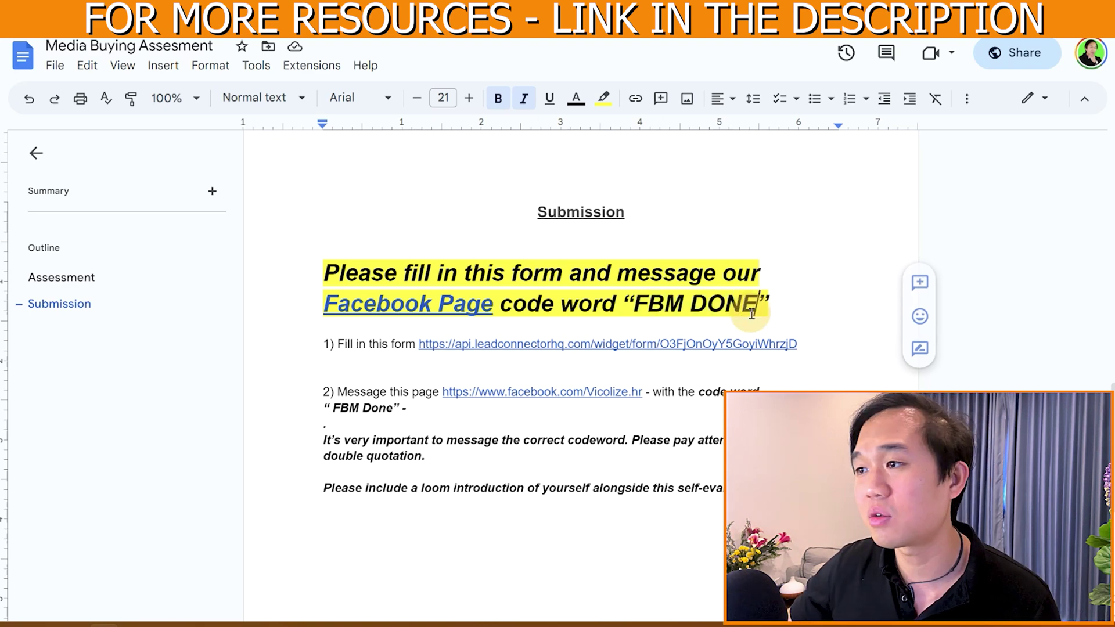
click(631, 313)
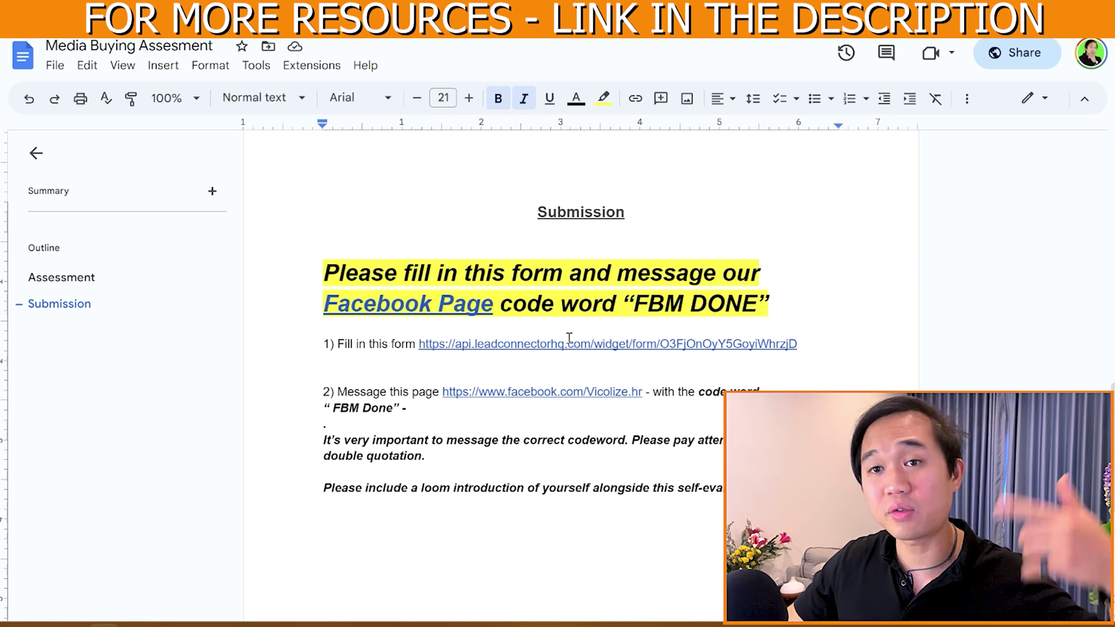
click(573, 346)
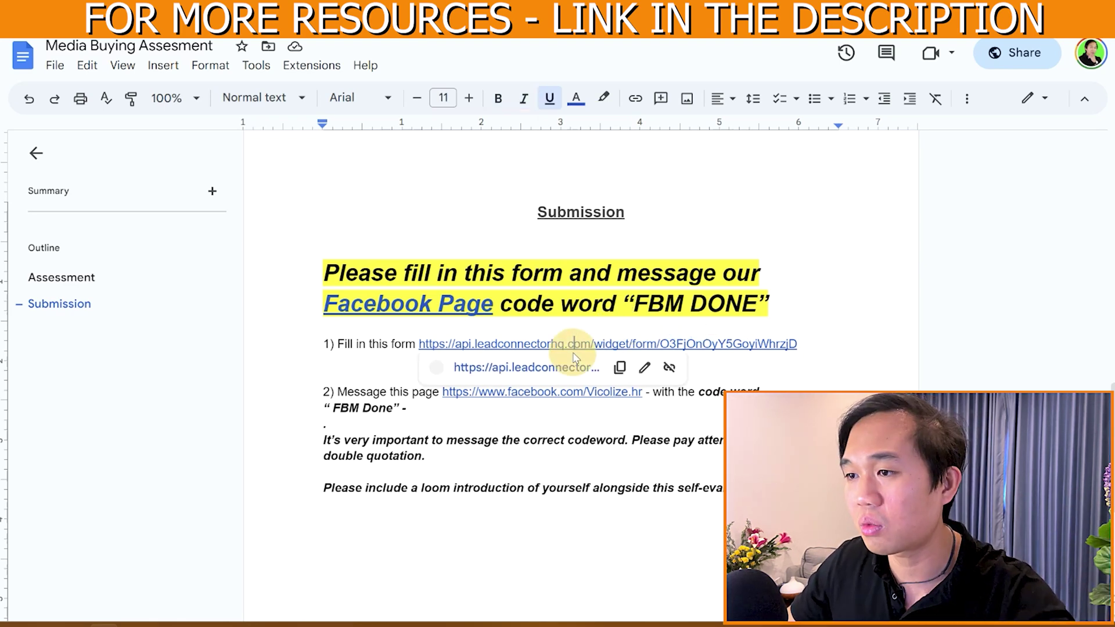